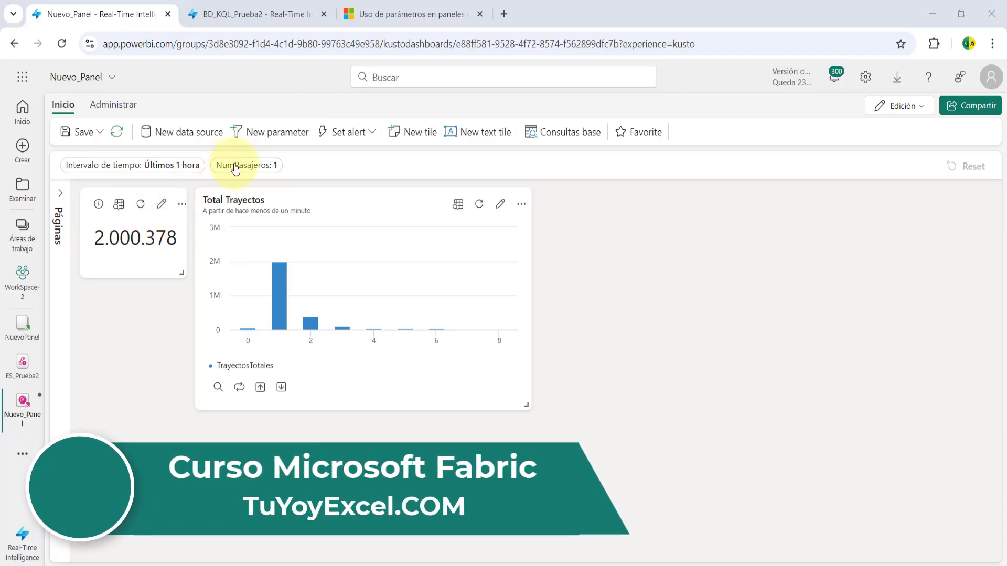
# - Filter the dashboard by NumPasajeros with the value 2
pyautogui.click(235, 167)
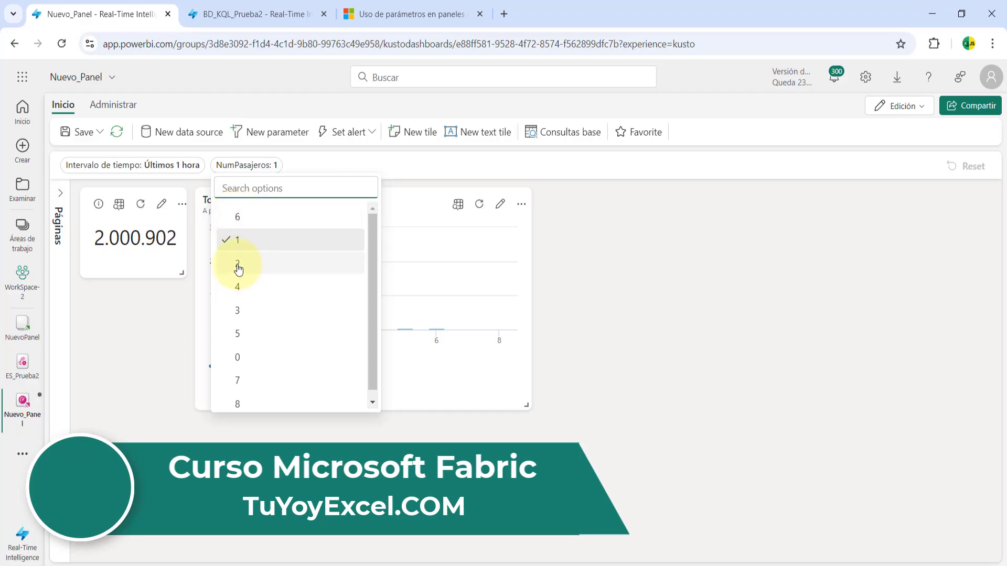
pyautogui.click(238, 264)
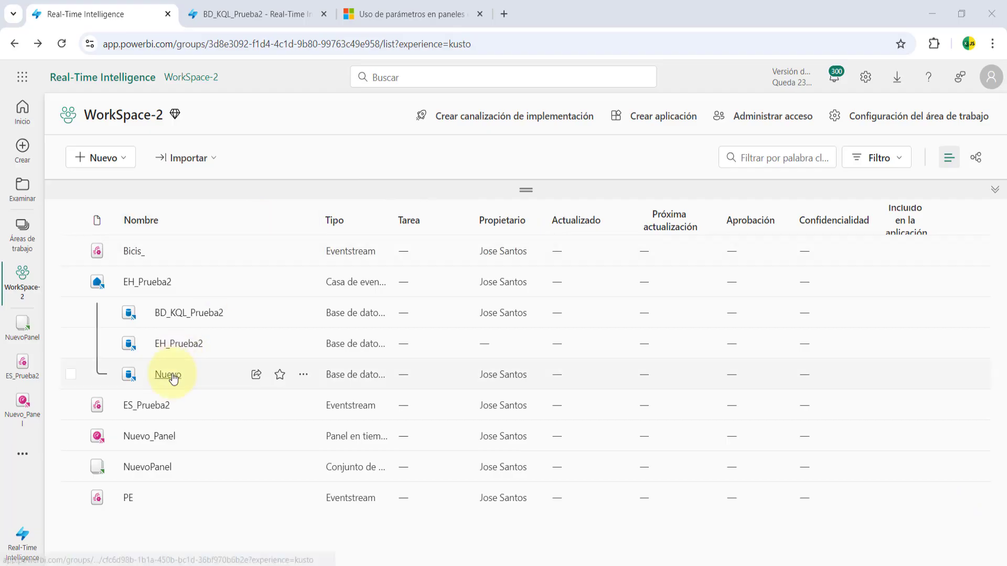
# - Open the Nuevo_Panel dashboard from WorkSpace-2 and switch it to editing mode
pyautogui.click(156, 438)
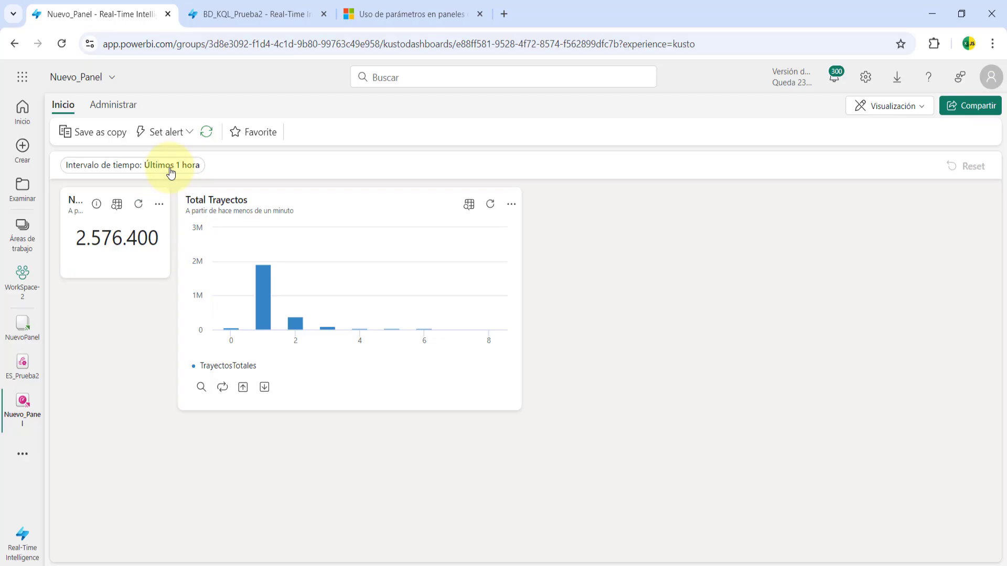
pyautogui.click(115, 104)
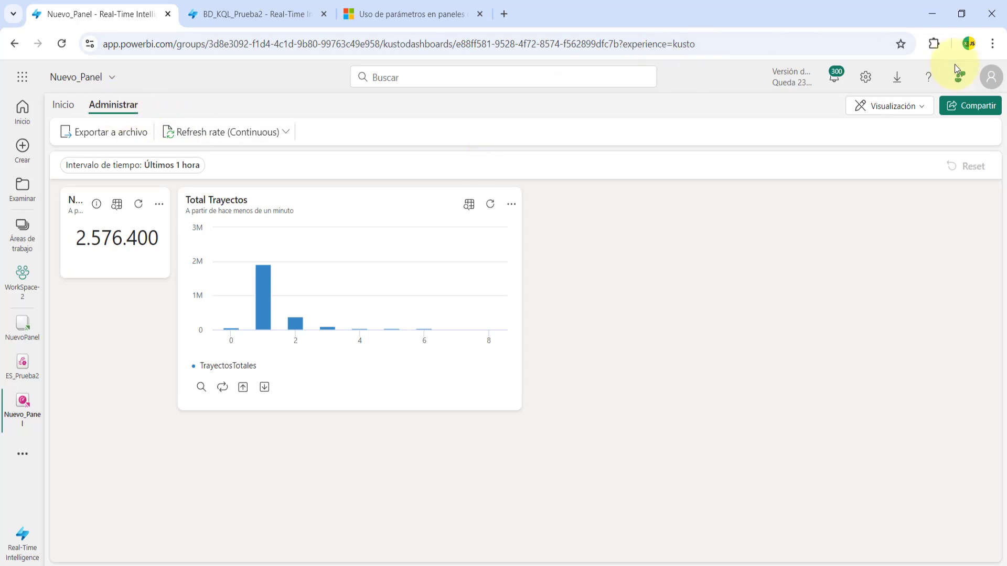
pyautogui.click(911, 107)
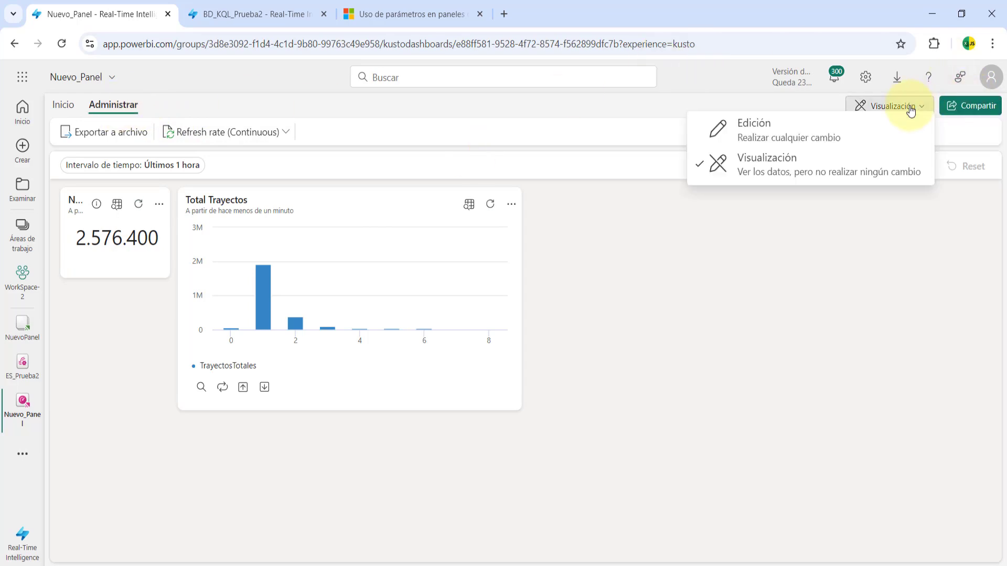
pyautogui.click(877, 139)
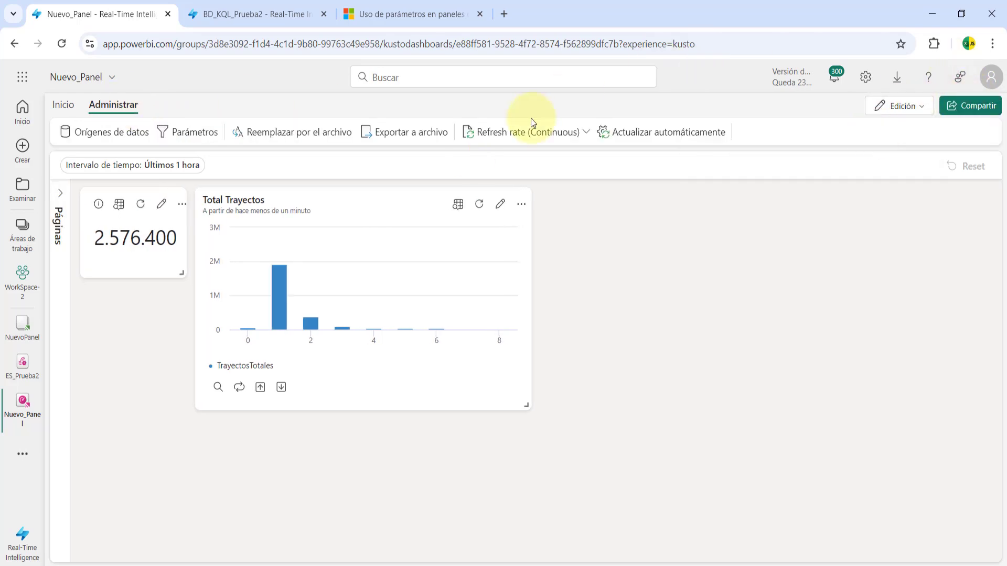
# - Review the settings and available types of the dashboard's Intervalo de tiempo parameter, and leave without saving changes
pyautogui.click(195, 133)
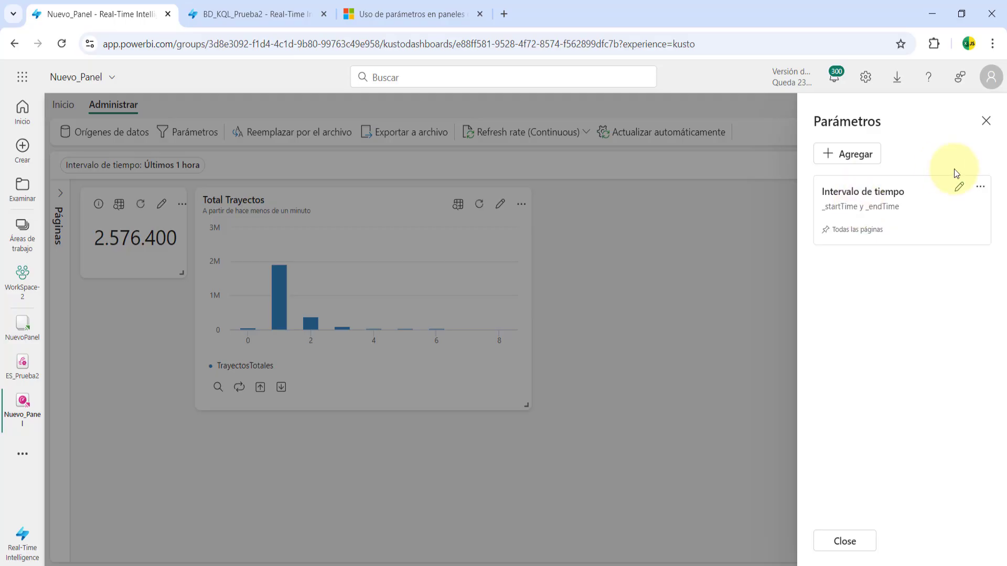
pyautogui.click(959, 188)
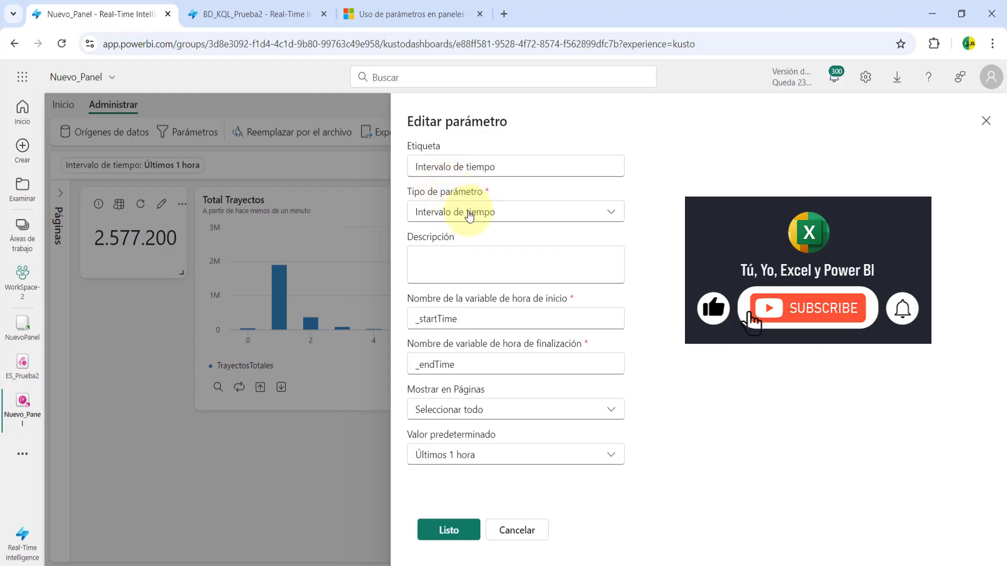
pyautogui.click(490, 210)
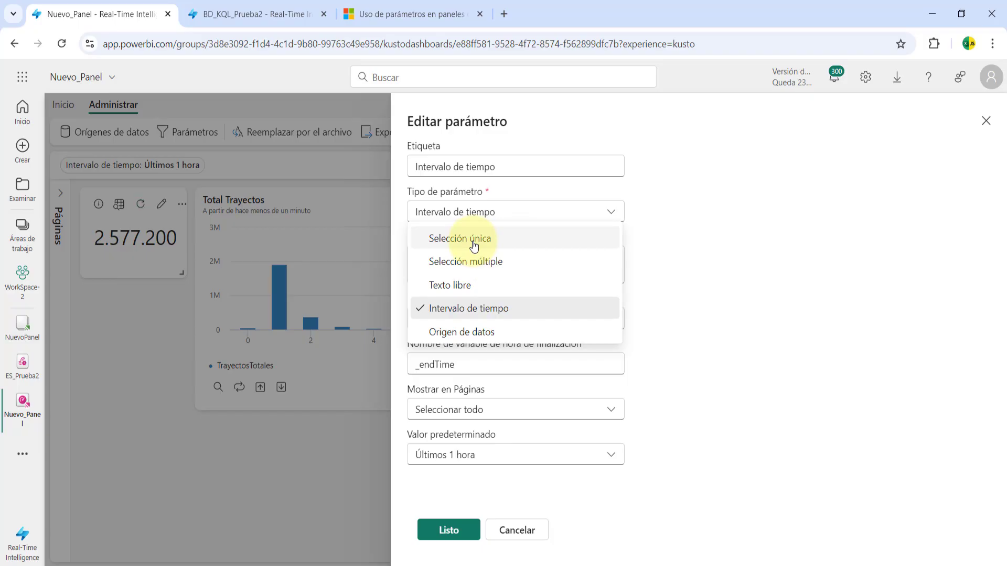
pyautogui.click(690, 203)
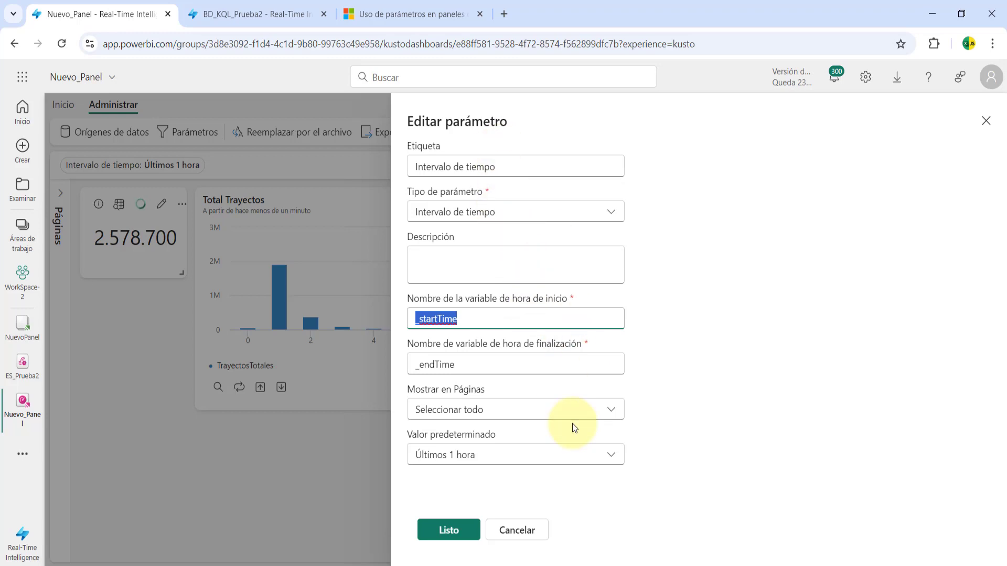
pyautogui.press('Escape')
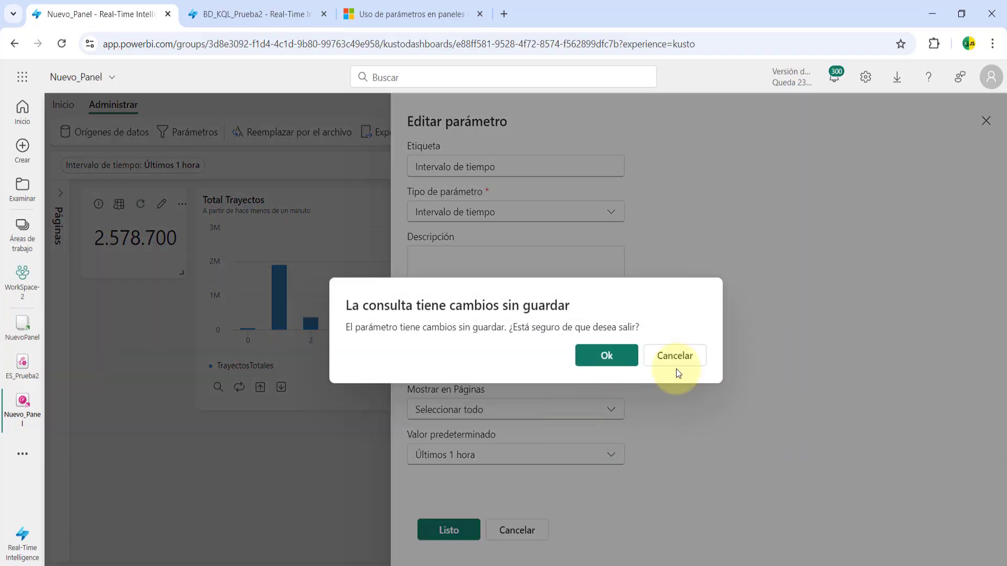
pyautogui.click(610, 356)
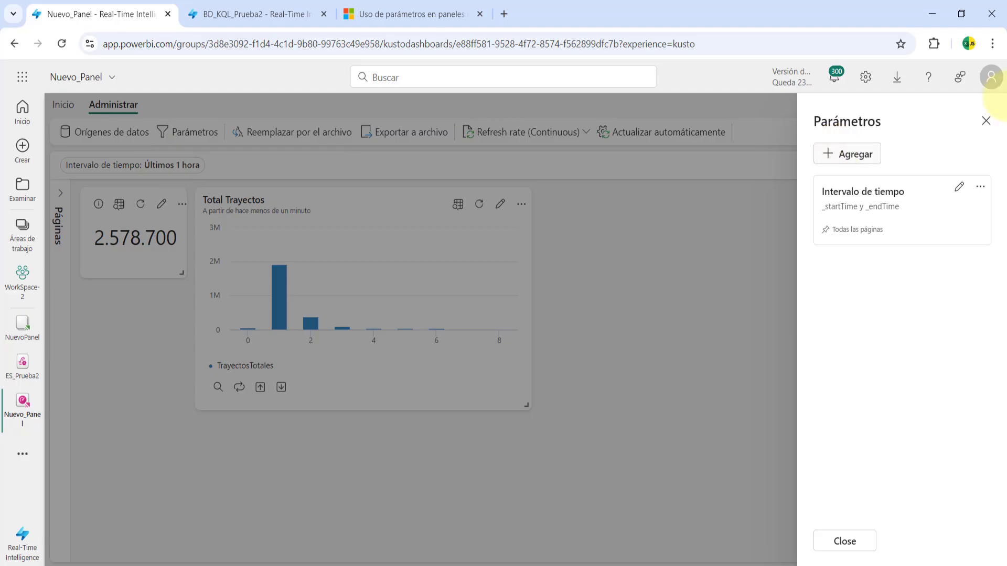
pyautogui.click(986, 121)
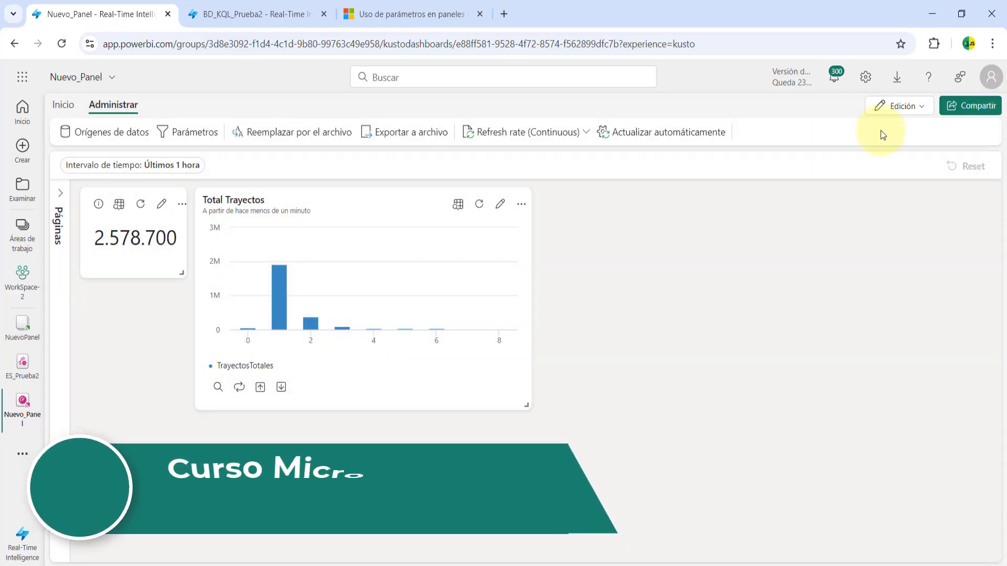
# - Examine the query behind the Número Filas tile, and return to the Nuevo_Panel dashboard without changing it
pyautogui.click(181, 205)
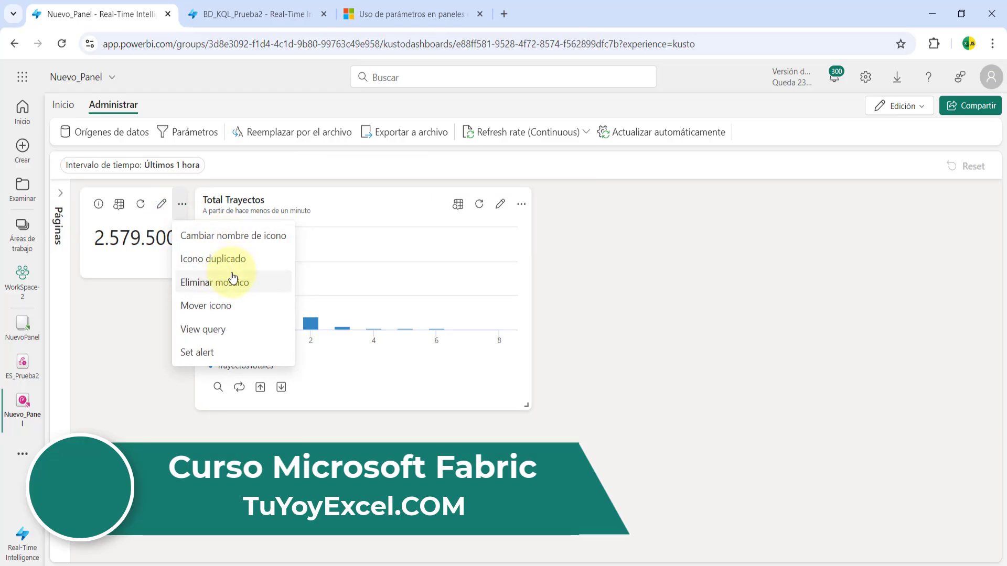
pyautogui.click(162, 205)
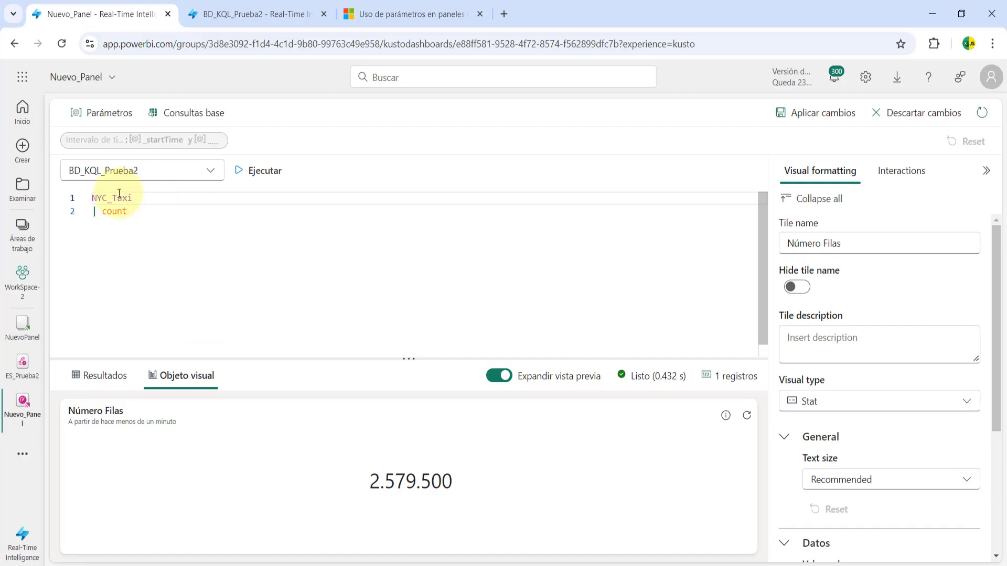
pyautogui.moveTo(104, 201)
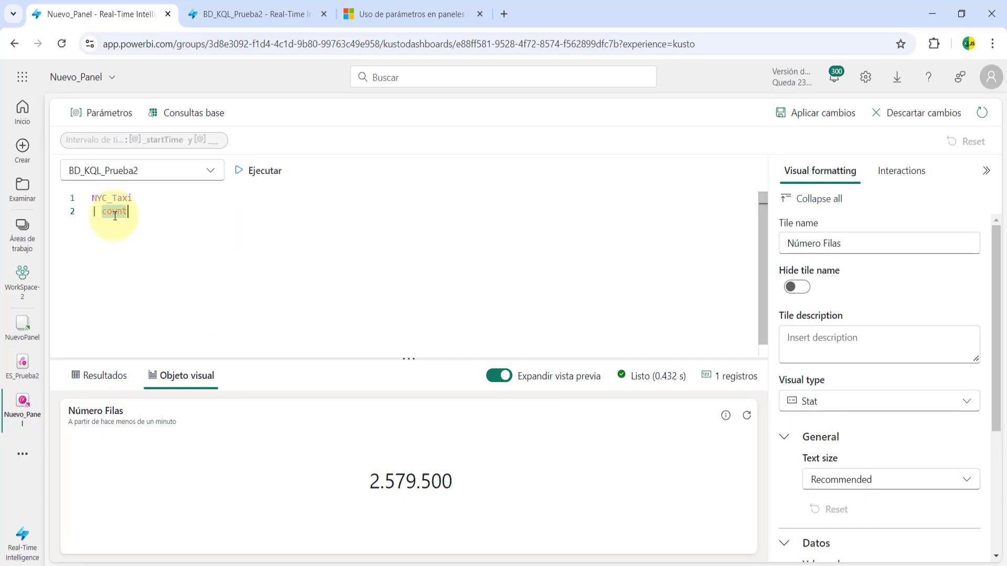
pyautogui.doubleClick(115, 214)
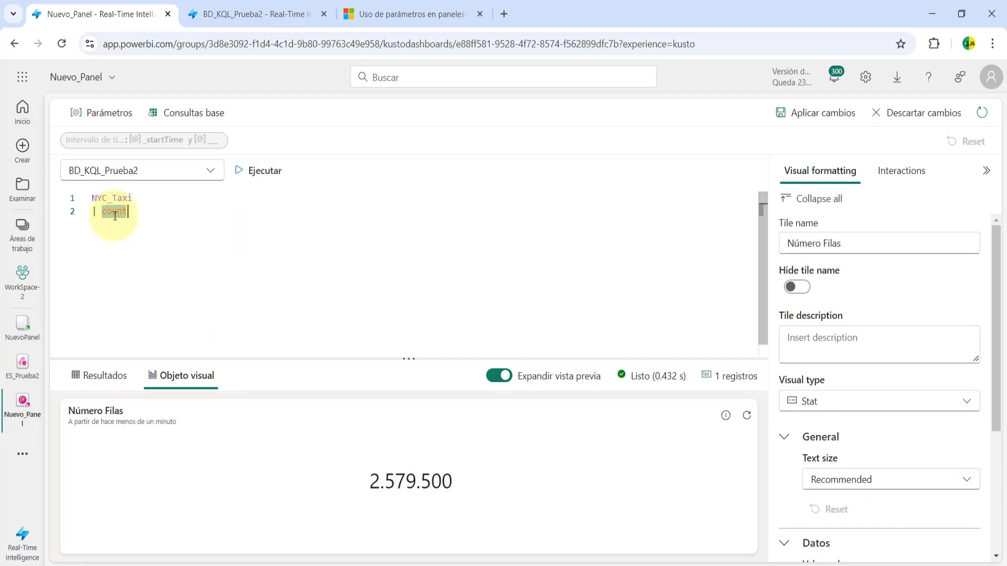
pyautogui.click(14, 45)
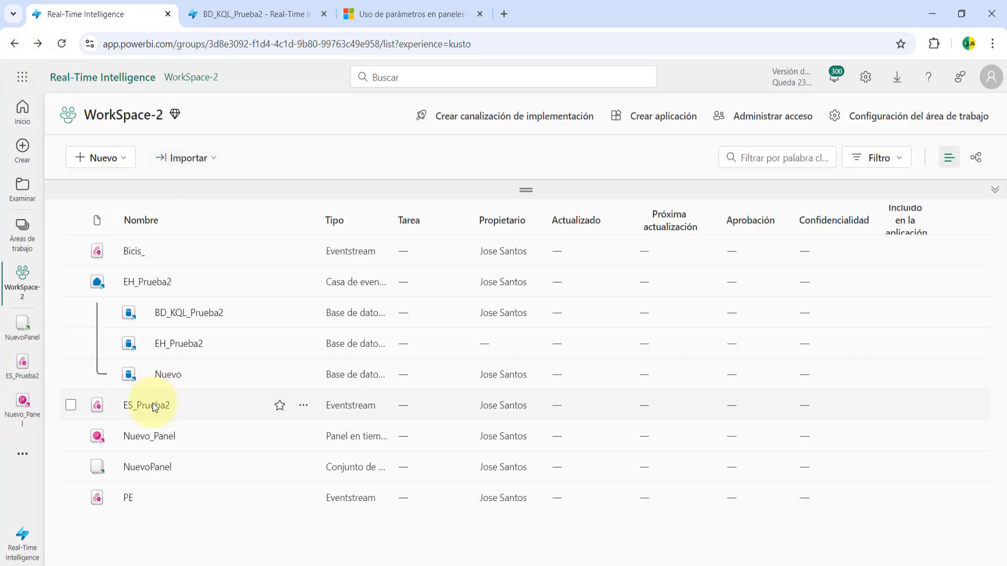
pyautogui.click(155, 440)
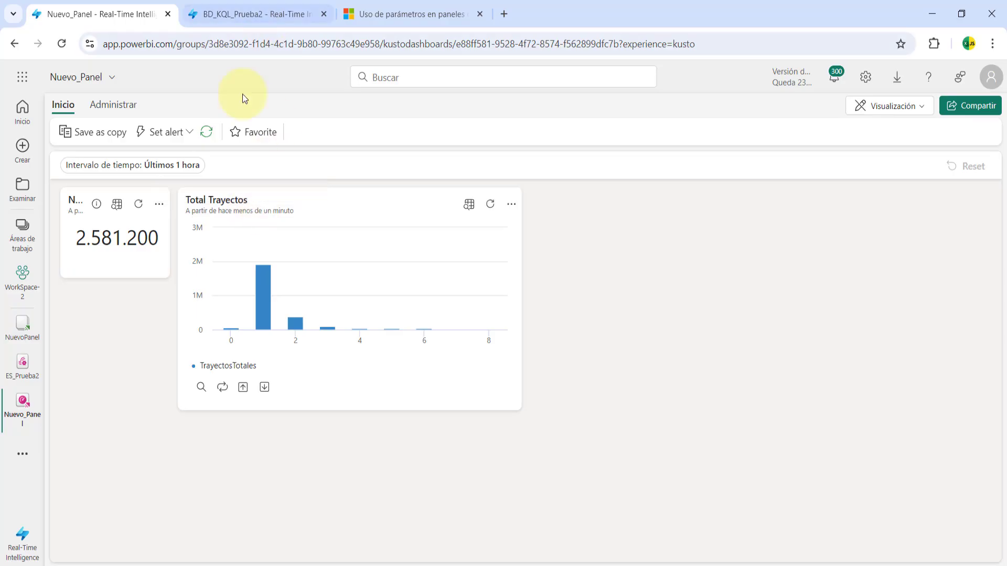
# - Get the table schema of NYC_Taxi in the BD_KQL_Prueba2 database to check its column types
pyautogui.click(247, 8)
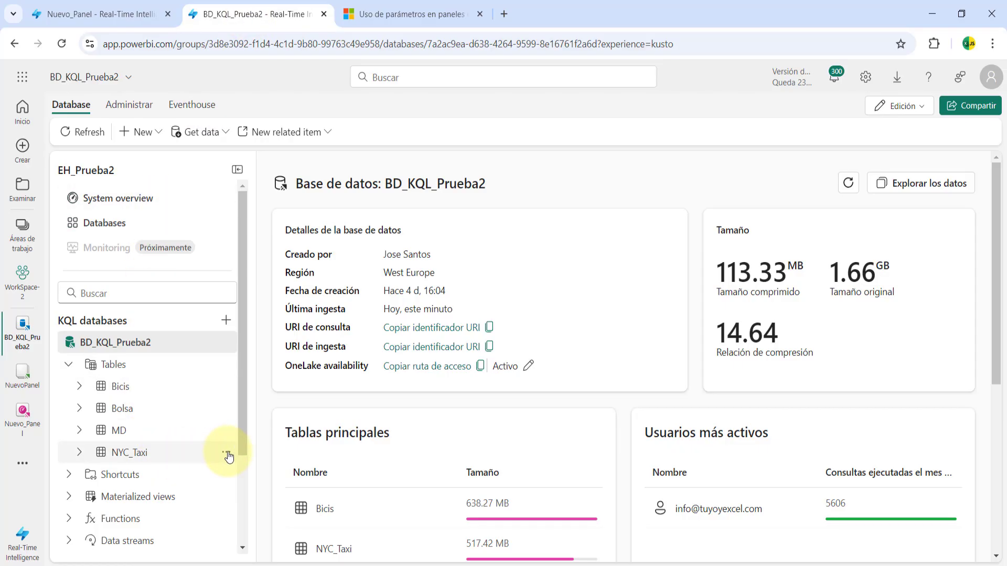
pyautogui.click(228, 454)
pyautogui.moveTo(300, 312)
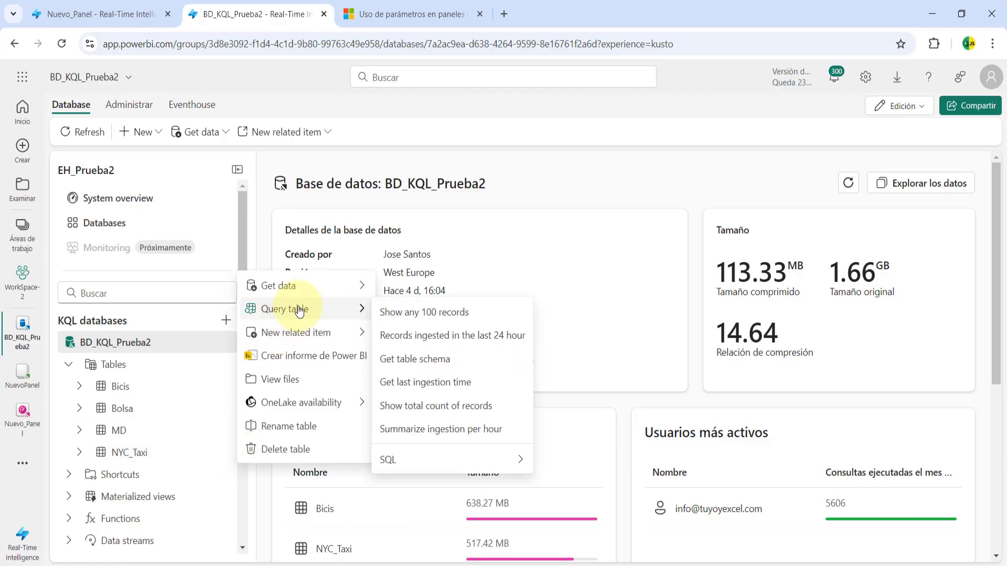
pyautogui.click(415, 360)
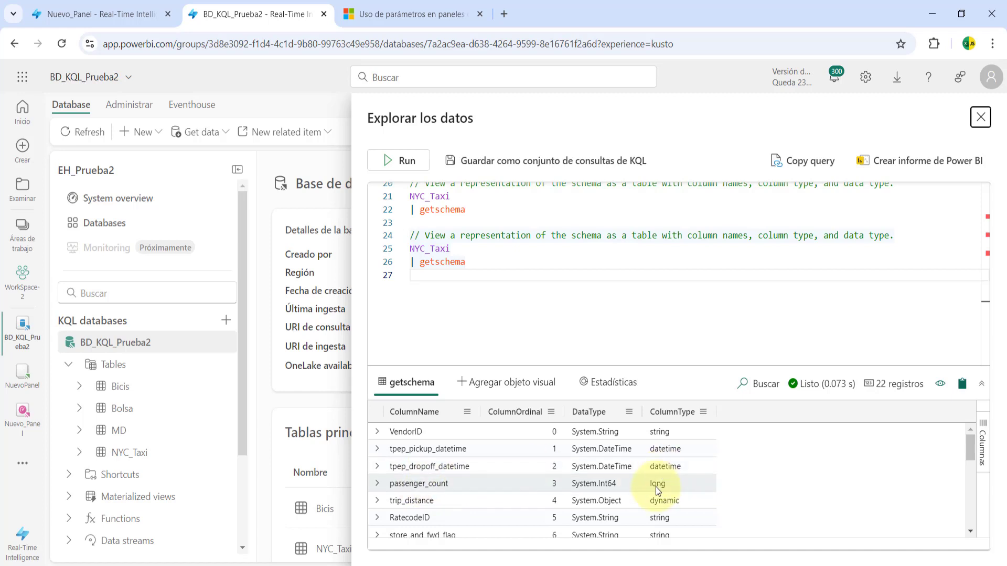
# - Return to the Nuevo_Panel dashboard, switch it to editing mode and start adding a new parameter
pyautogui.click(121, 17)
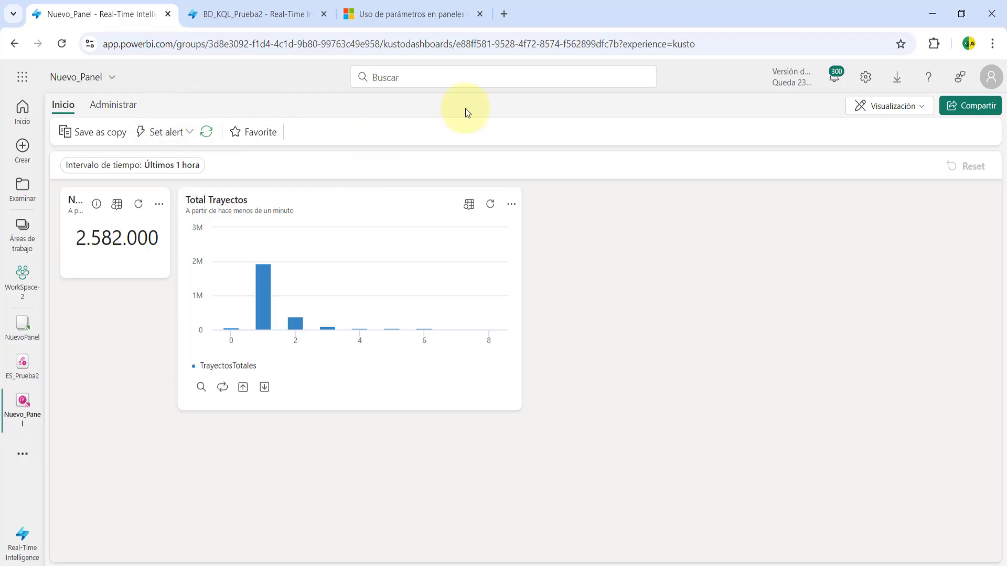
pyautogui.click(898, 110)
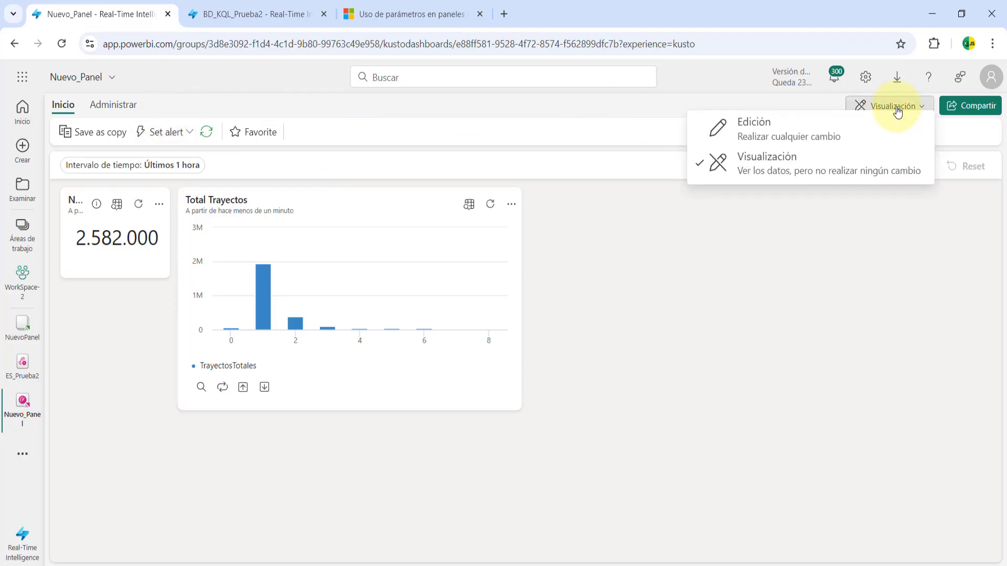
pyautogui.click(843, 138)
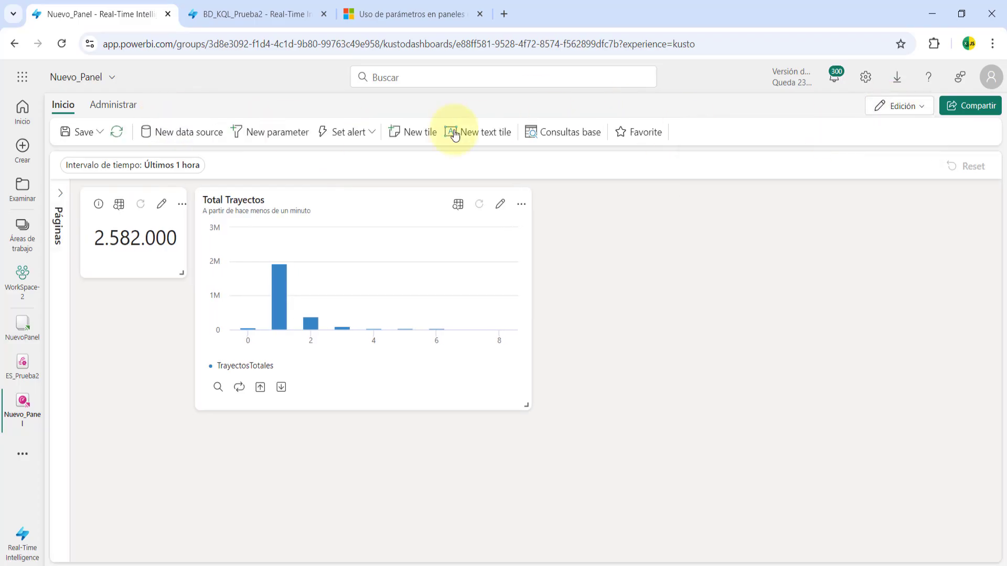
pyautogui.click(290, 137)
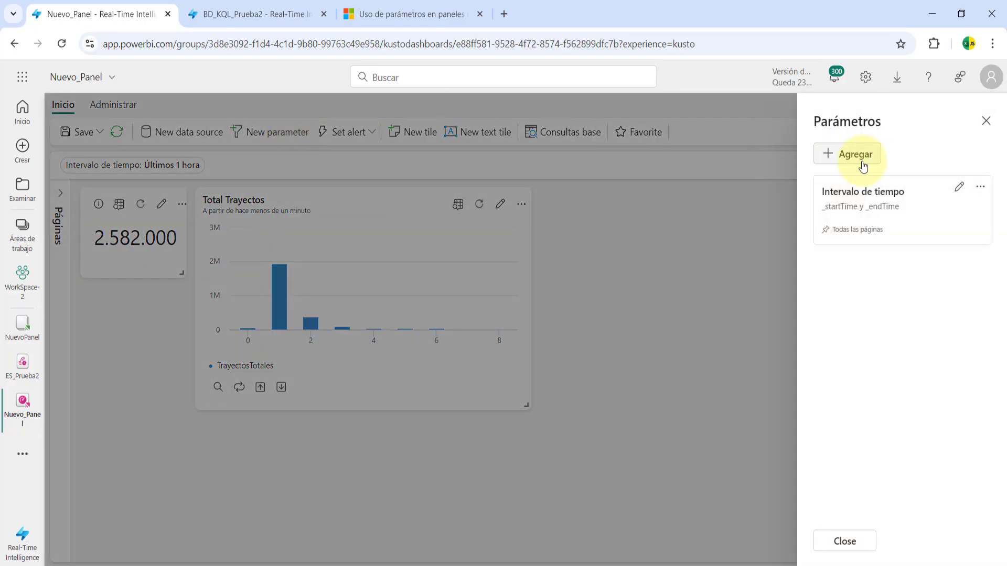
pyautogui.click(846, 157)
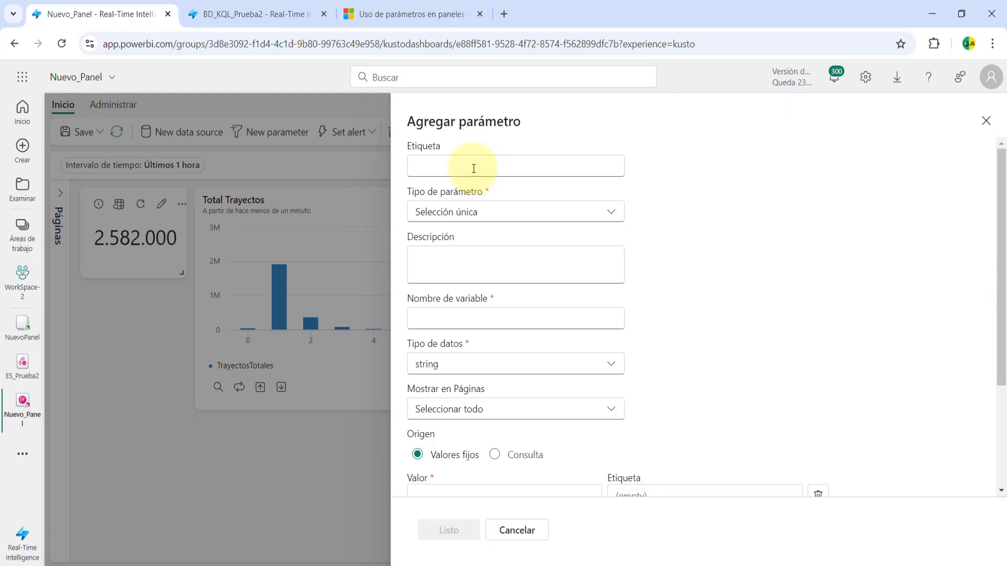
# - Label the new parameter NumPasajeros and choose Selección única as its parameter type
pyautogui.click(472, 167)
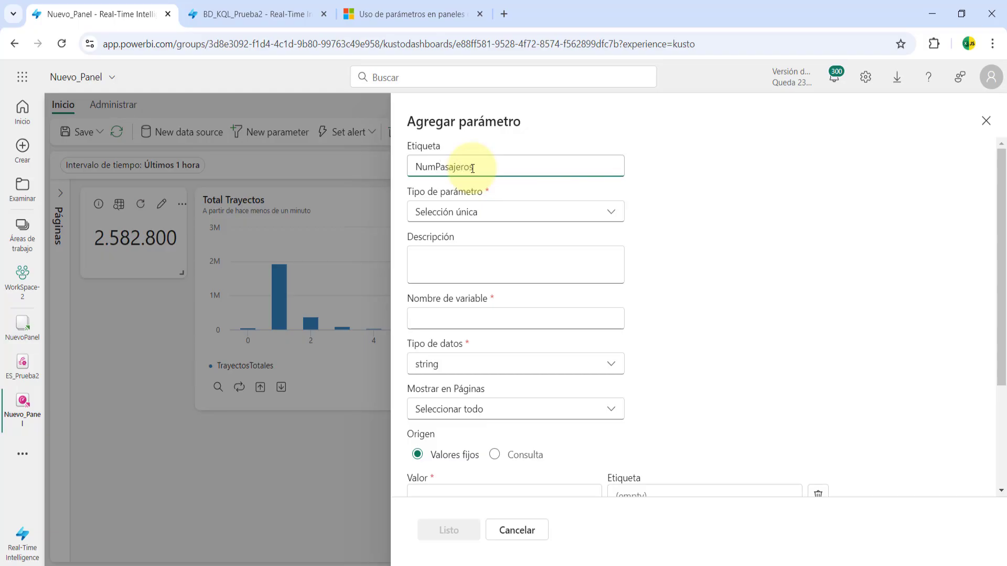
pyautogui.click(479, 215)
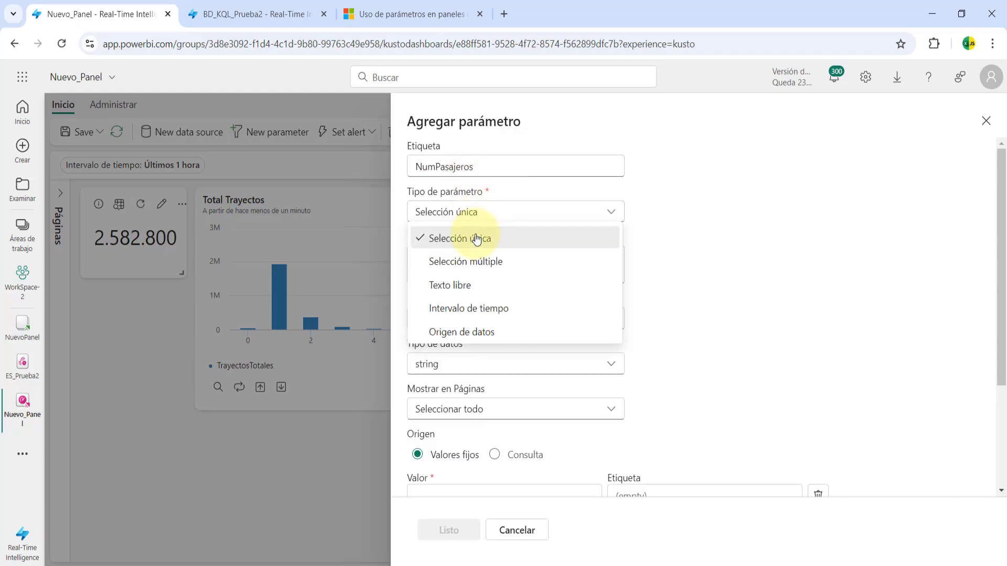
pyautogui.click(477, 239)
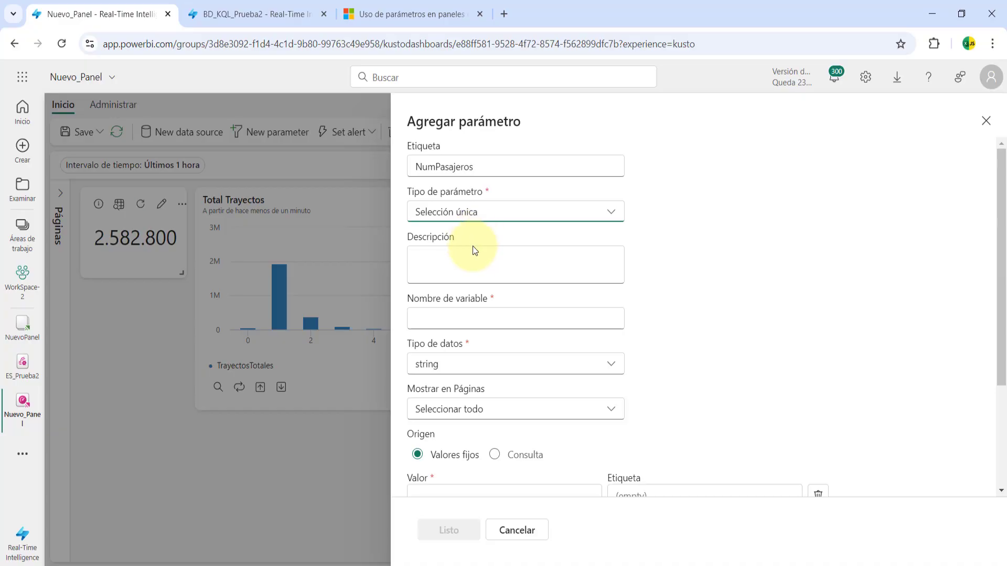
# - Leave the description empty, name the parameter's variable _NumPasaj and set its data type to long
pyautogui.click(473, 254)
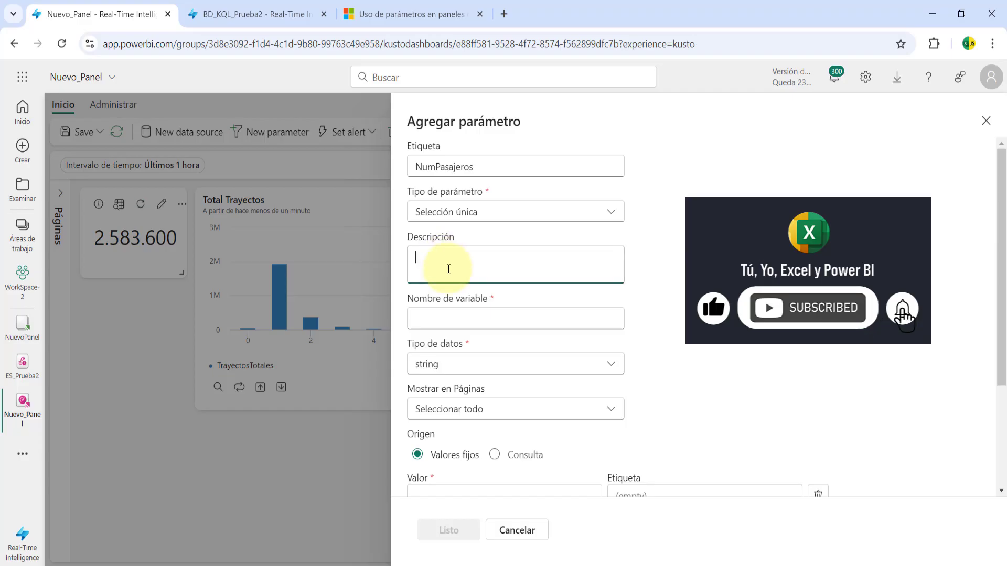
pyautogui.click(472, 320)
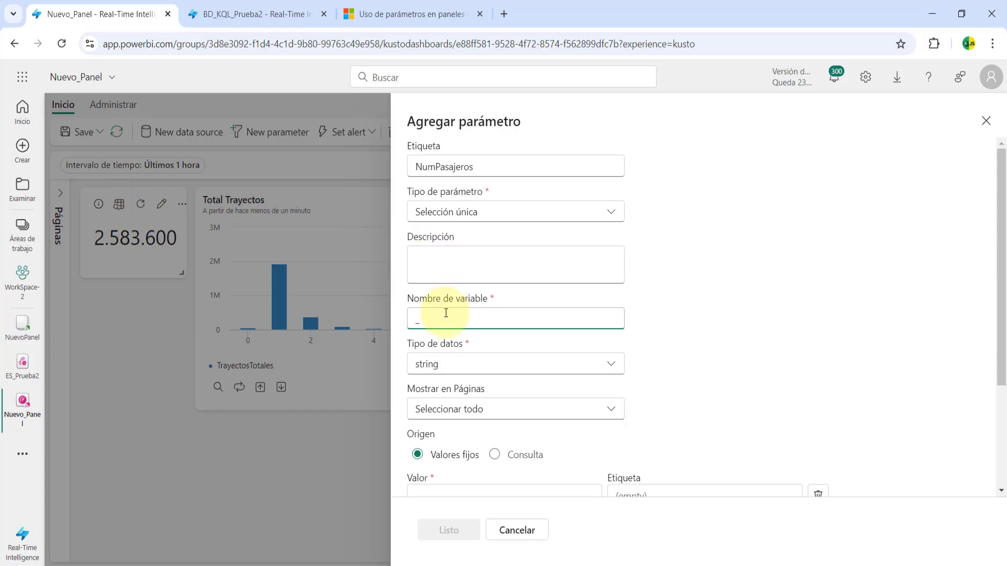
pyautogui.write('NumPasaj')
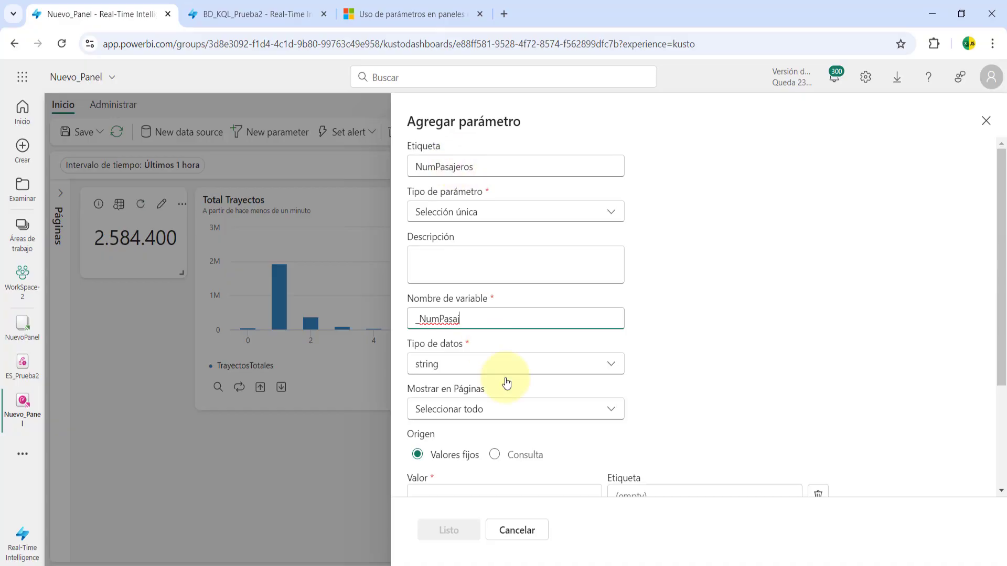
pyautogui.click(523, 364)
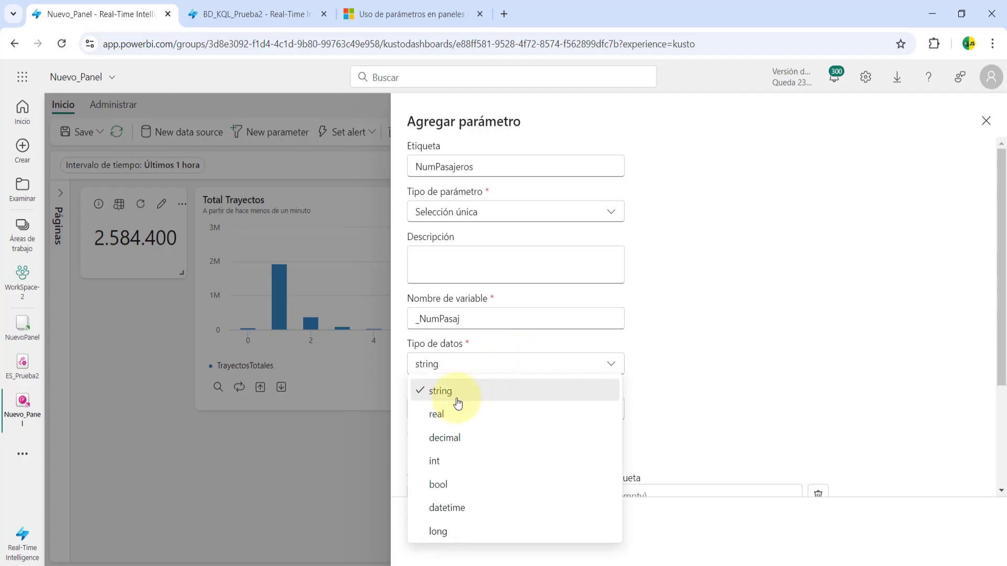
pyautogui.click(448, 533)
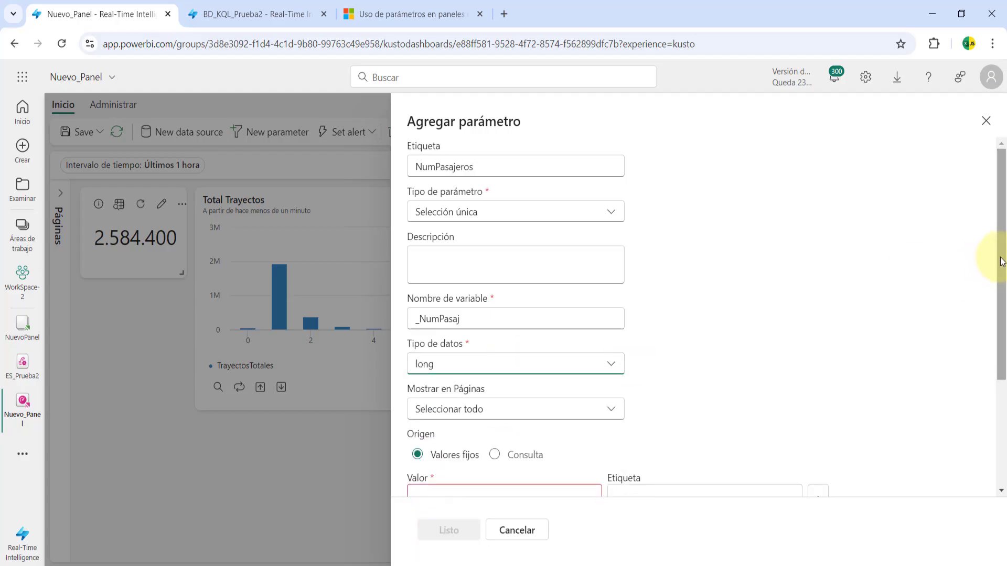
# - Keep the parameter shown on all pages (Seleccionar todo) and set its source to Consulta
pyautogui.moveTo(1001, 274); pyautogui.dragTo(999, 376)
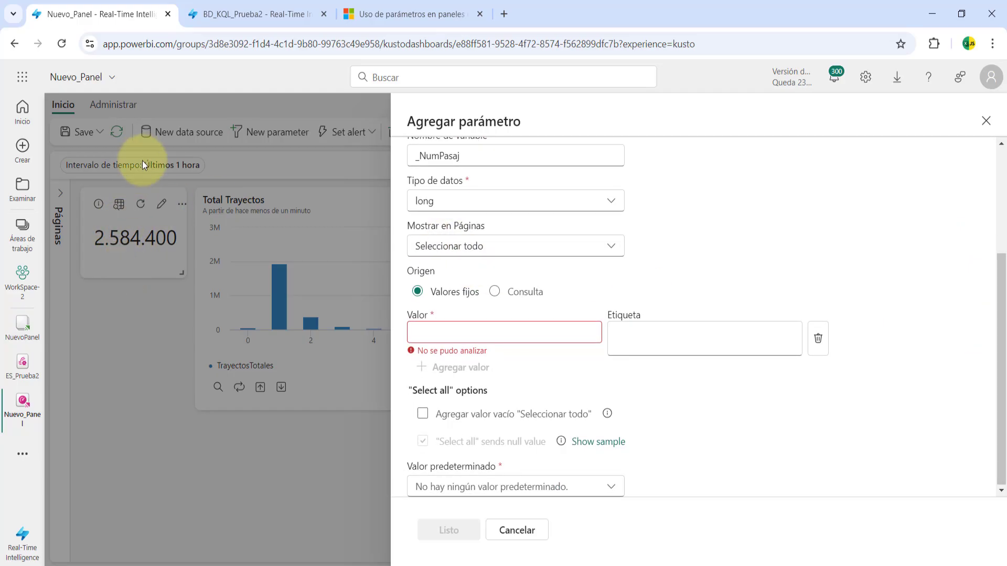
pyautogui.click(479, 255)
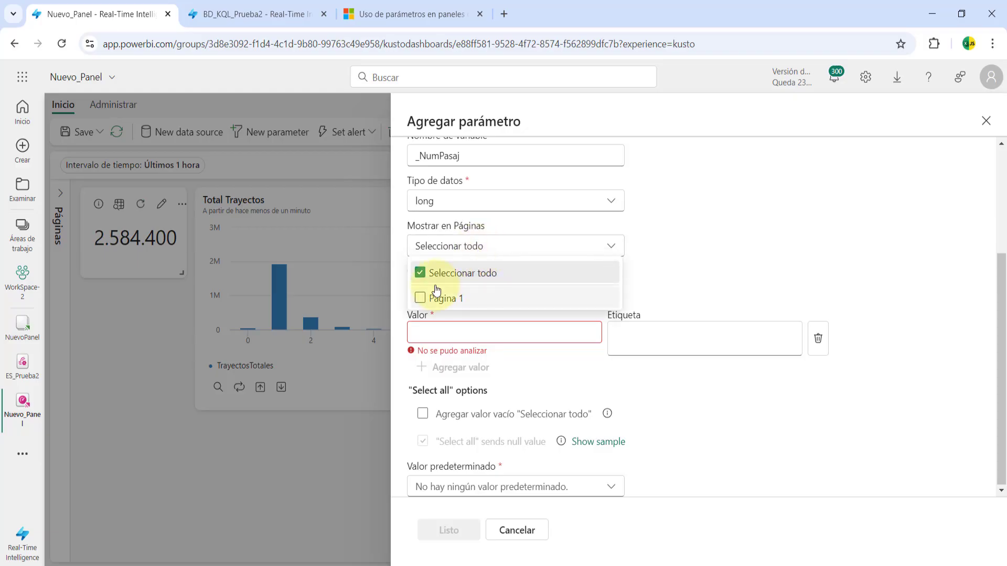
pyautogui.click(685, 250)
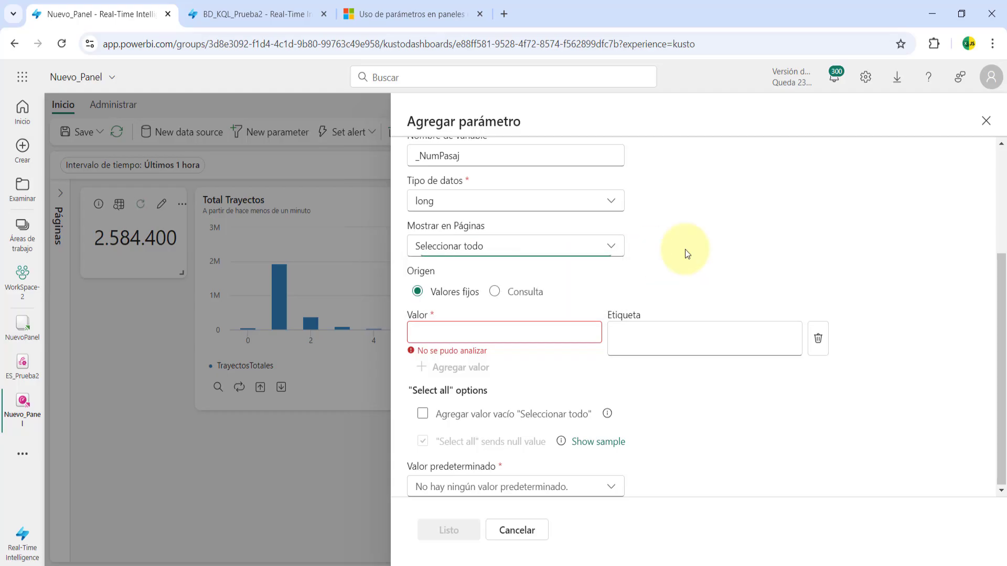
pyautogui.click(492, 295)
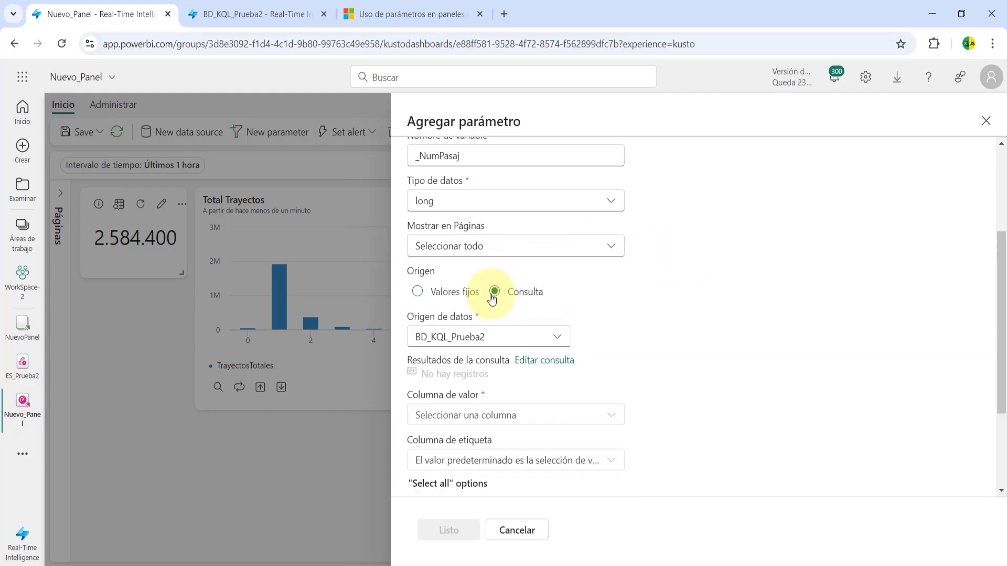
# - Edit the parameter's query, replacing the sample text with NYC_Taxi | summarize ViajesRealizados = count() by passenger_count
pyautogui.click(544, 360)
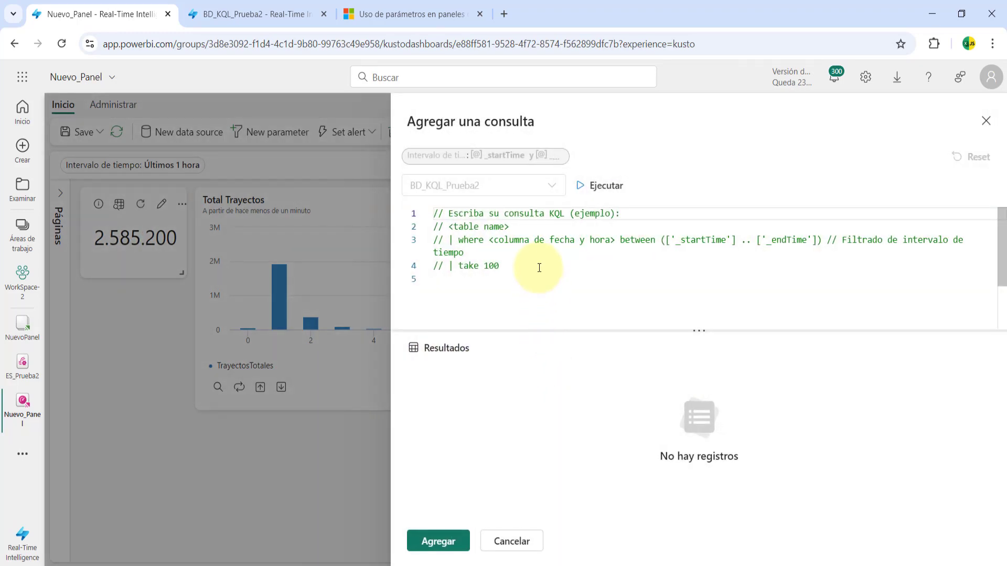
pyautogui.moveTo(539, 268); pyautogui.dragTo(429, 202)
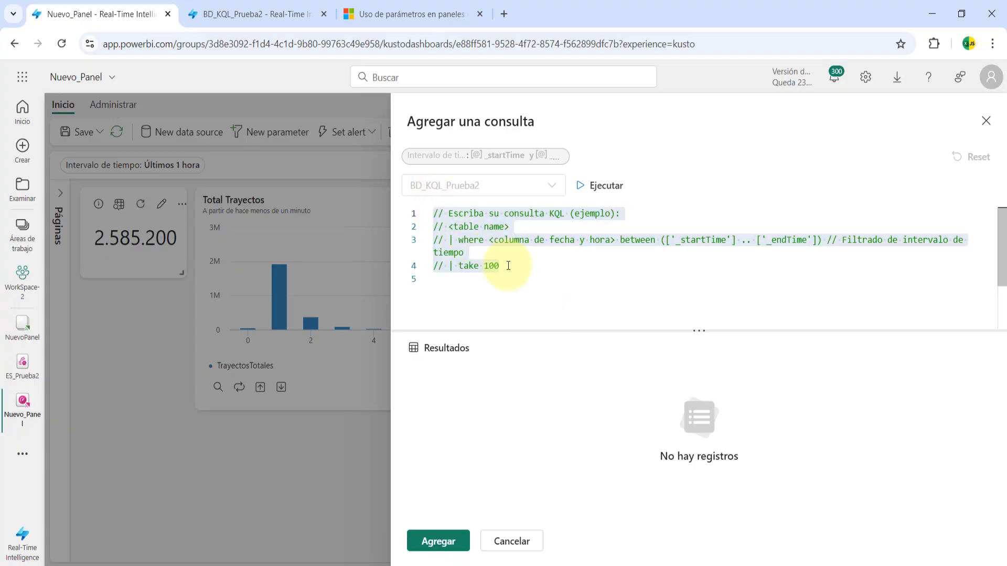
pyautogui.moveTo(509, 266); pyautogui.dragTo(393, 189)
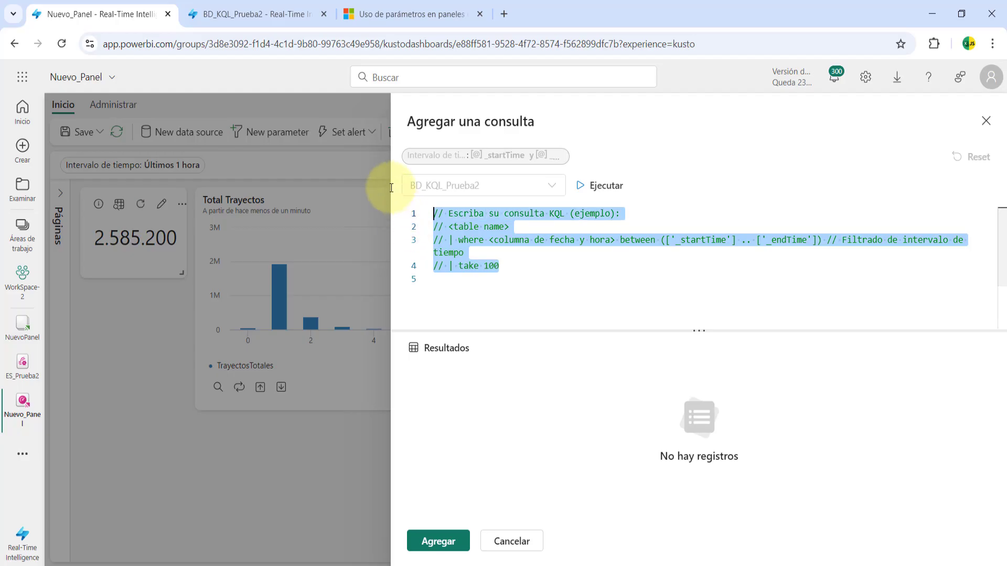
pyautogui.write('NYC_Taxi | summarize ViajesRealizados = count() by passenger_count')
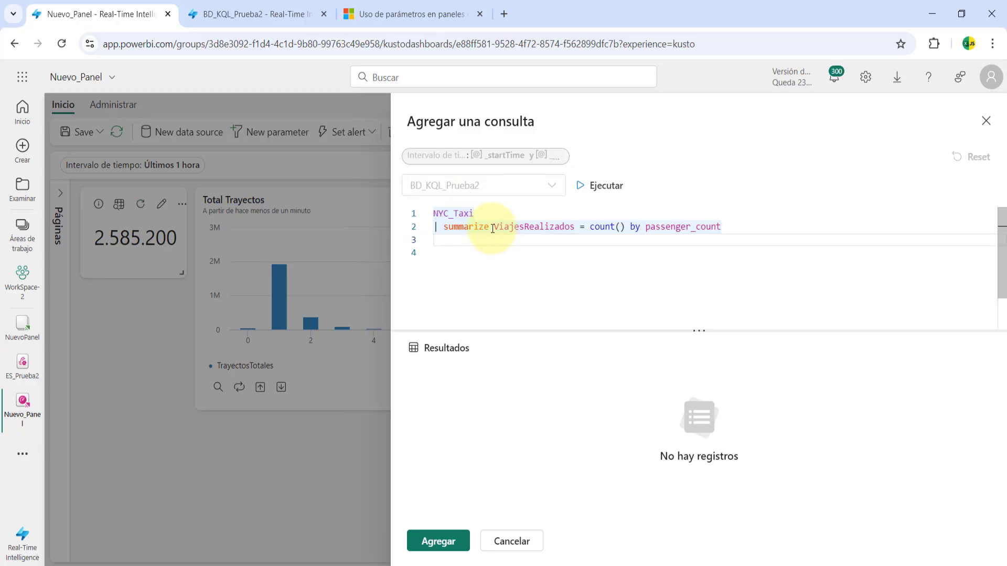
# - Examine the query's ViajesRealizados column, its count() function and the passenger_count grouping
pyautogui.doubleClick(524, 227)
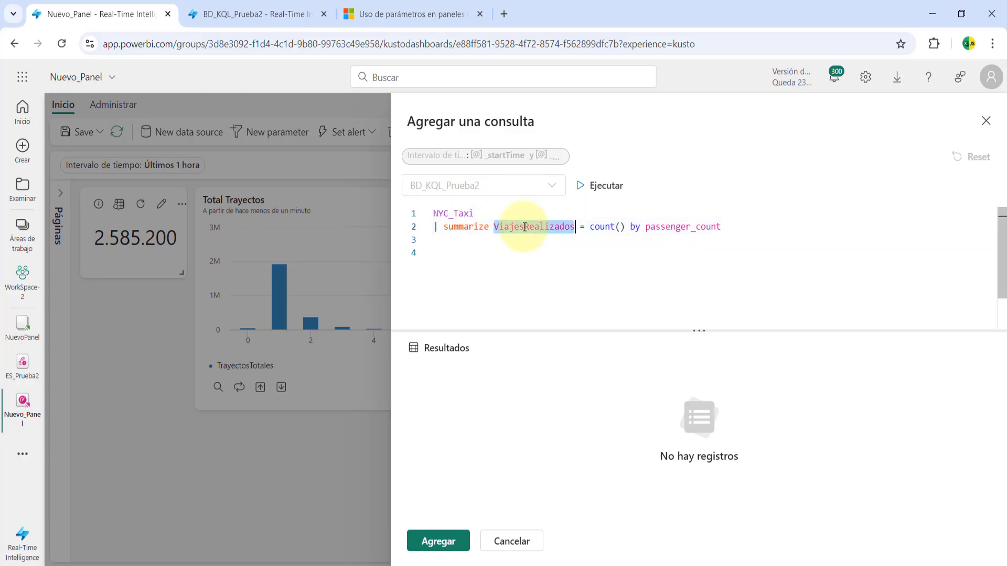
pyautogui.doubleClick(603, 227)
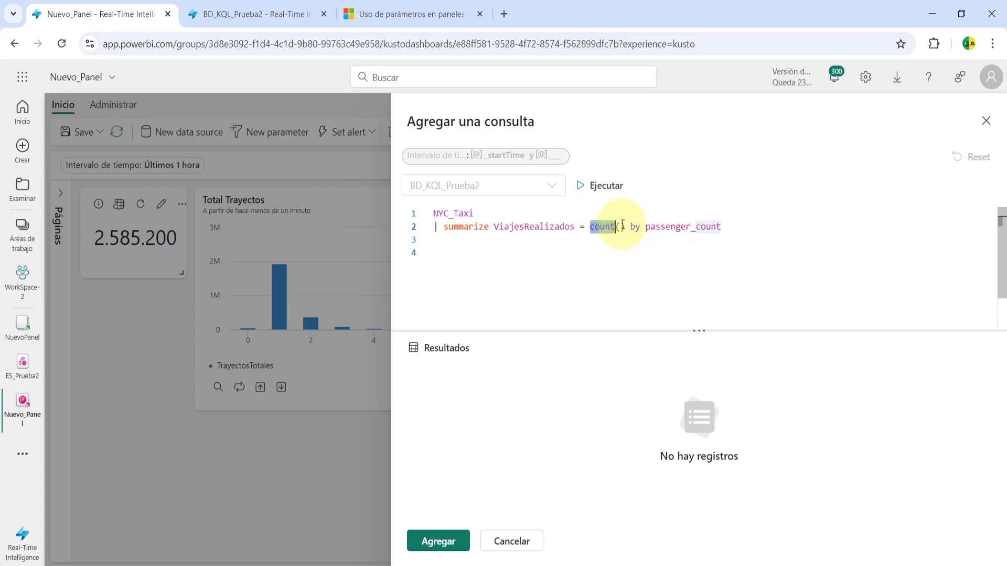
pyautogui.doubleClick(666, 227)
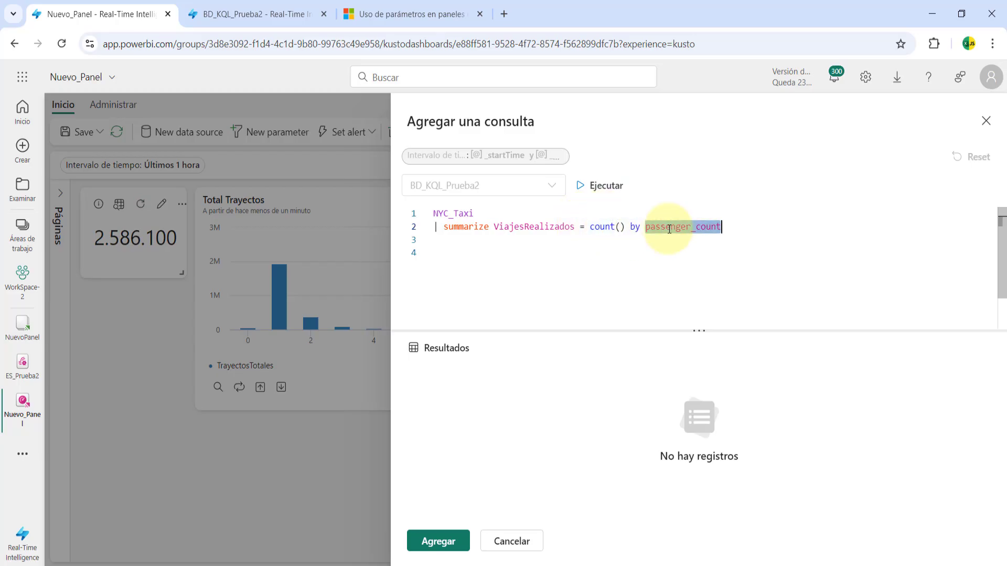
pyautogui.click(522, 228)
pyautogui.doubleClick(521, 229)
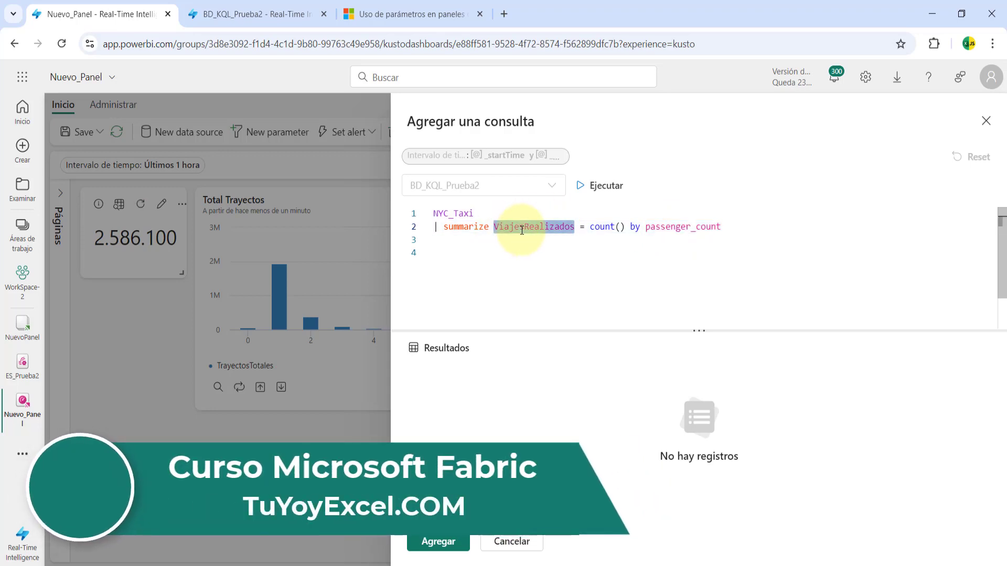
pyautogui.tripleClick(671, 226)
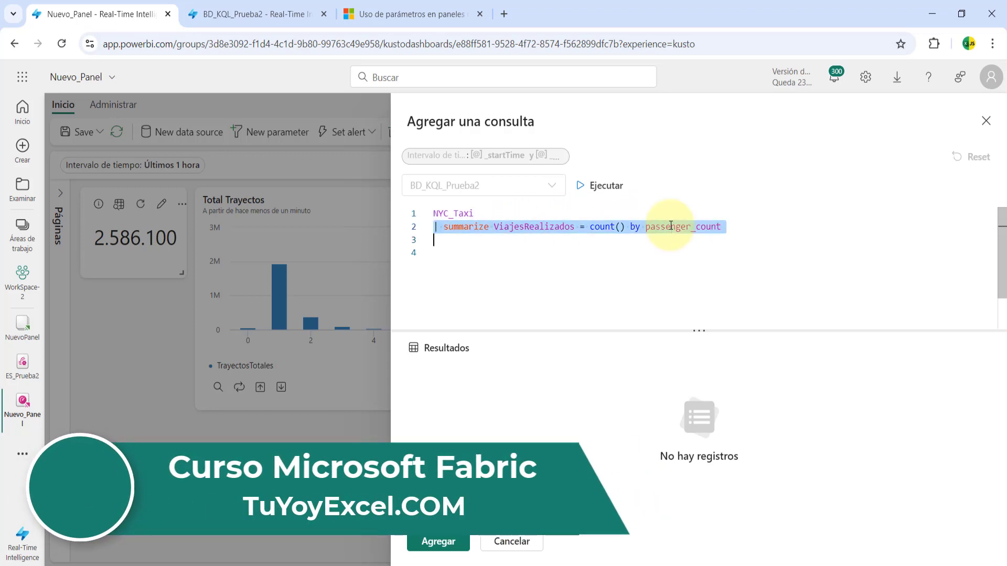
pyautogui.click(671, 226)
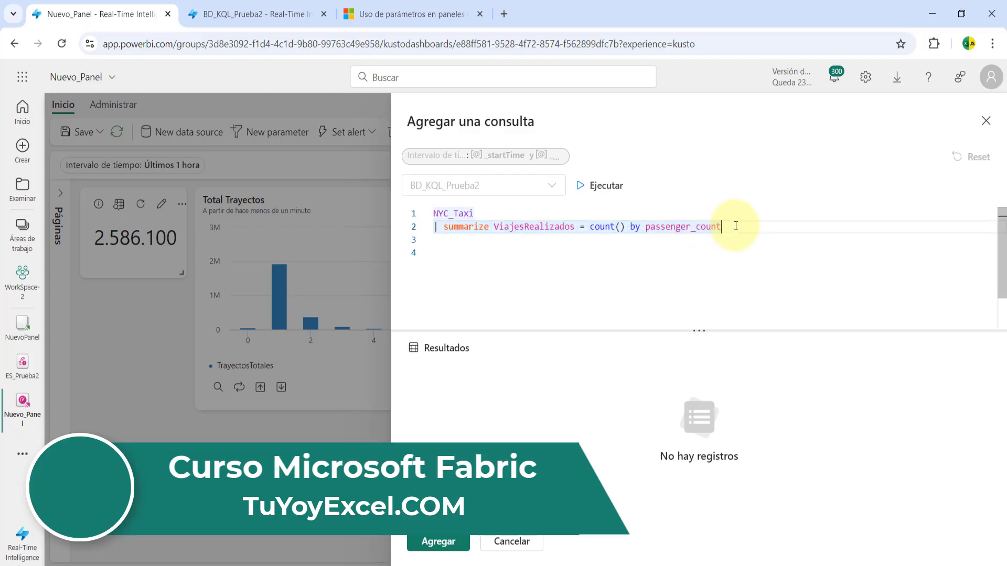
pyautogui.doubleClick(671, 227)
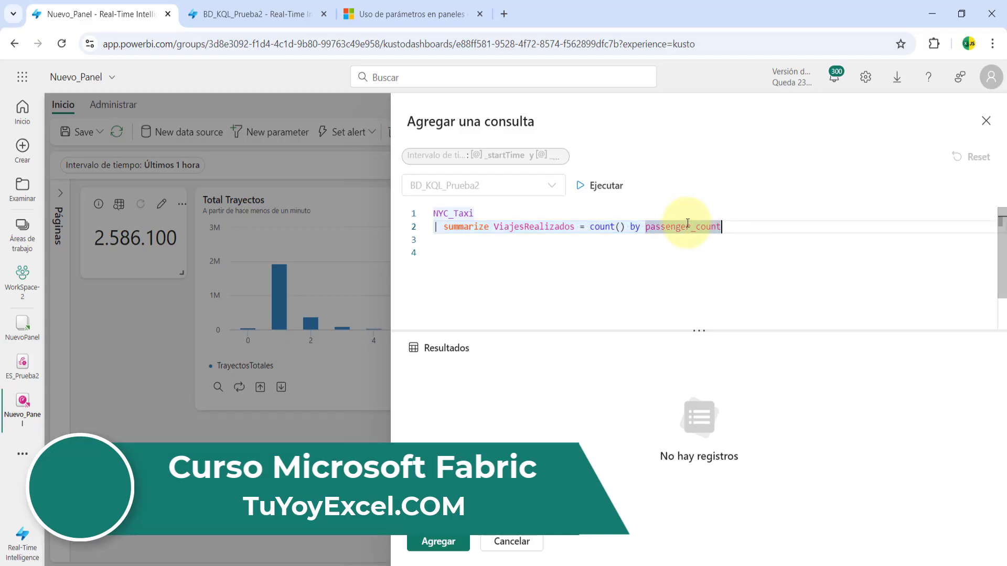
# - Run the passenger count query and add it to the parameter
pyautogui.click(607, 188)
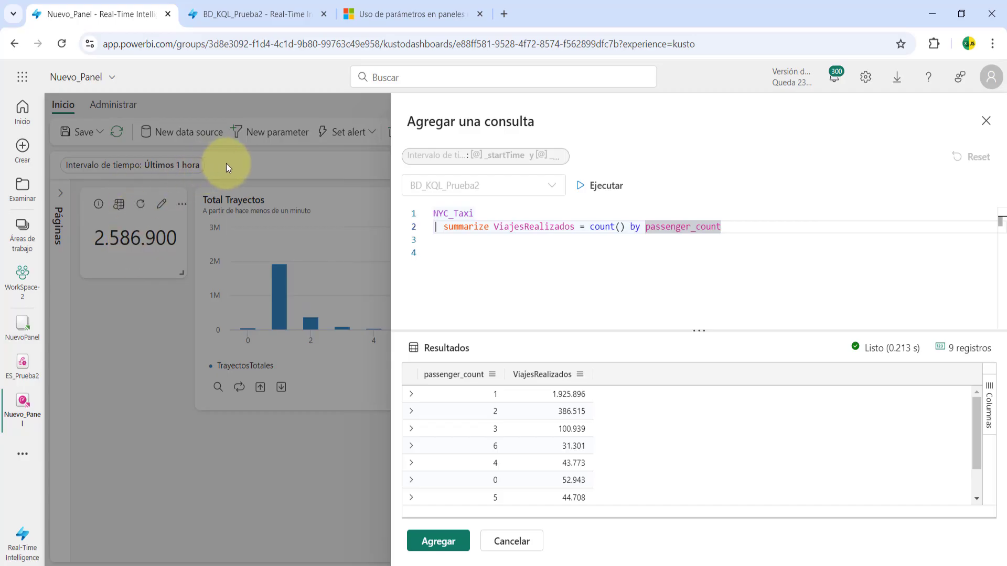
pyautogui.click(431, 542)
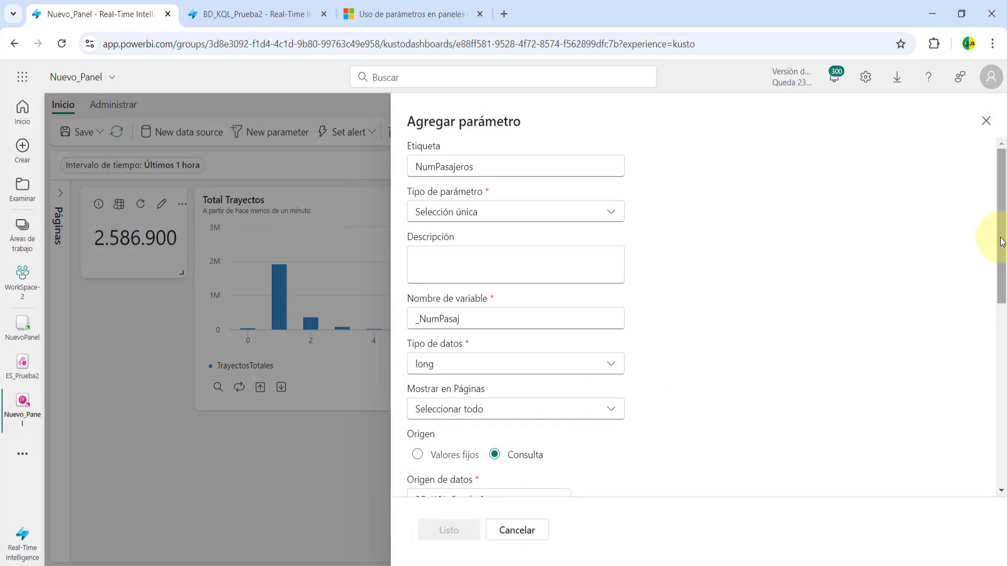
# - Set both the value column and the label column of the parameter to passenger_count
pyautogui.moveTo(1002, 242); pyautogui.dragTo(1005, 417)
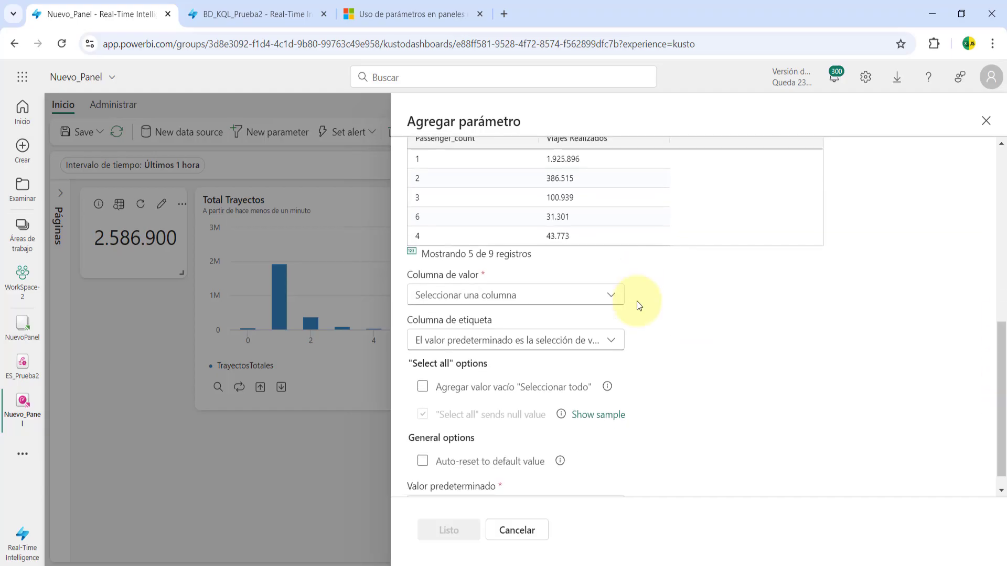
pyautogui.click(614, 305)
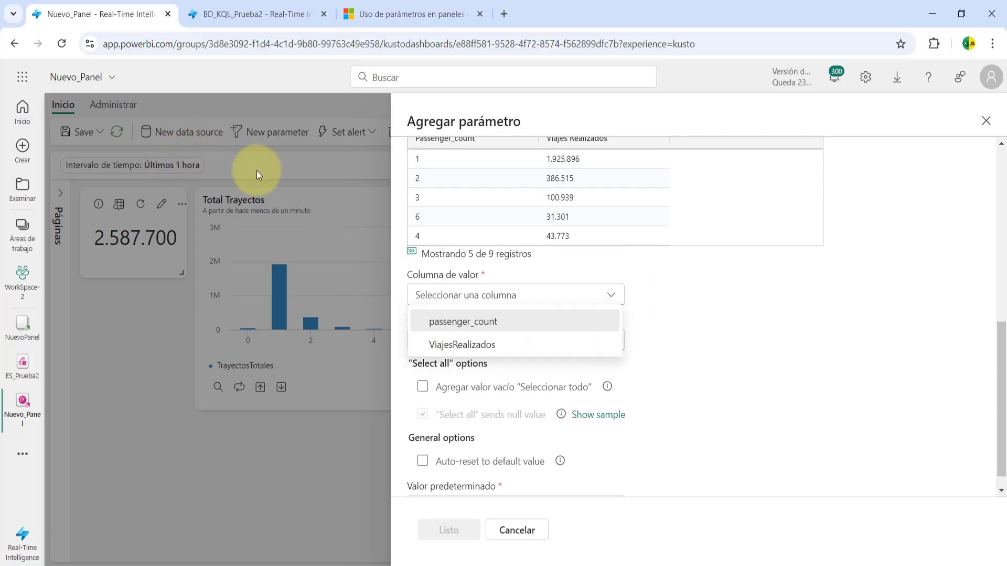
pyautogui.click(475, 328)
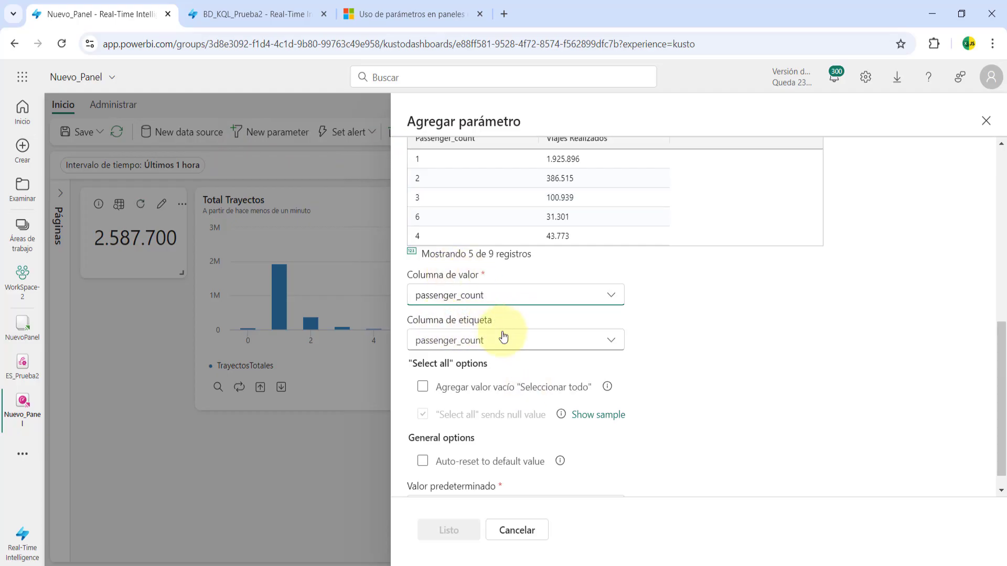
pyautogui.click(617, 343)
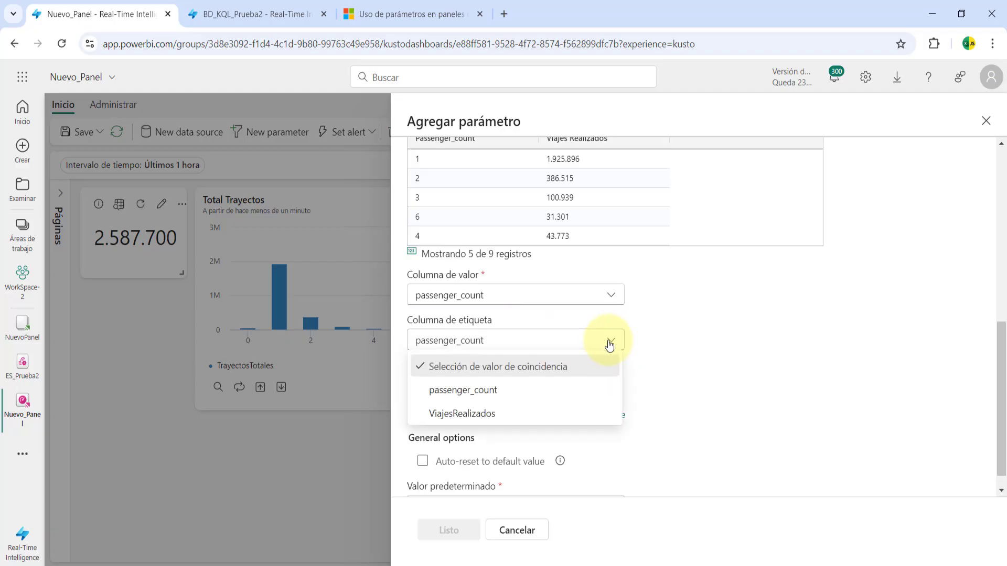
pyautogui.click(507, 393)
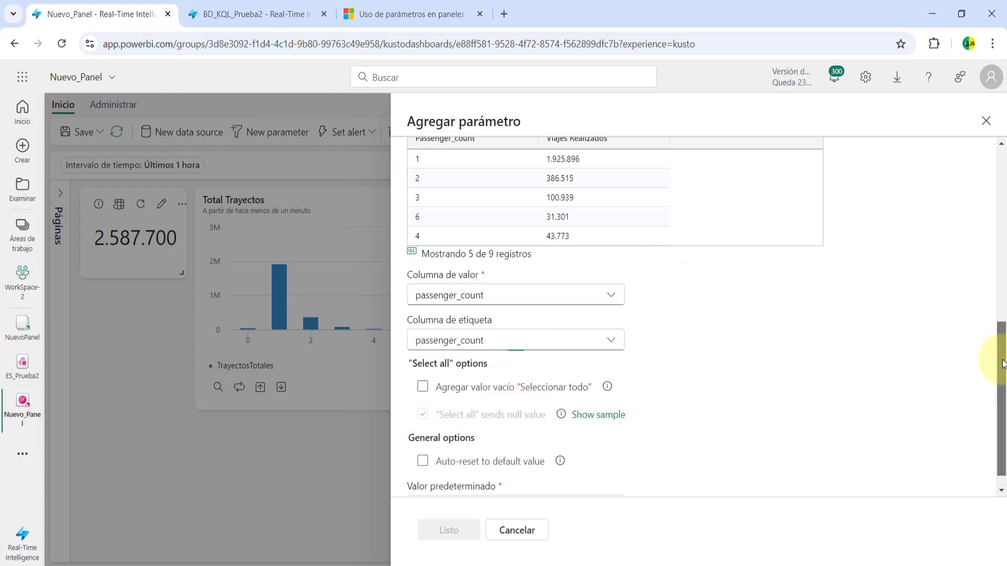
# - Set the parameter's default value to 1, finish creating it and return to the dashboard
pyautogui.scroll(-1, 1002, 363)
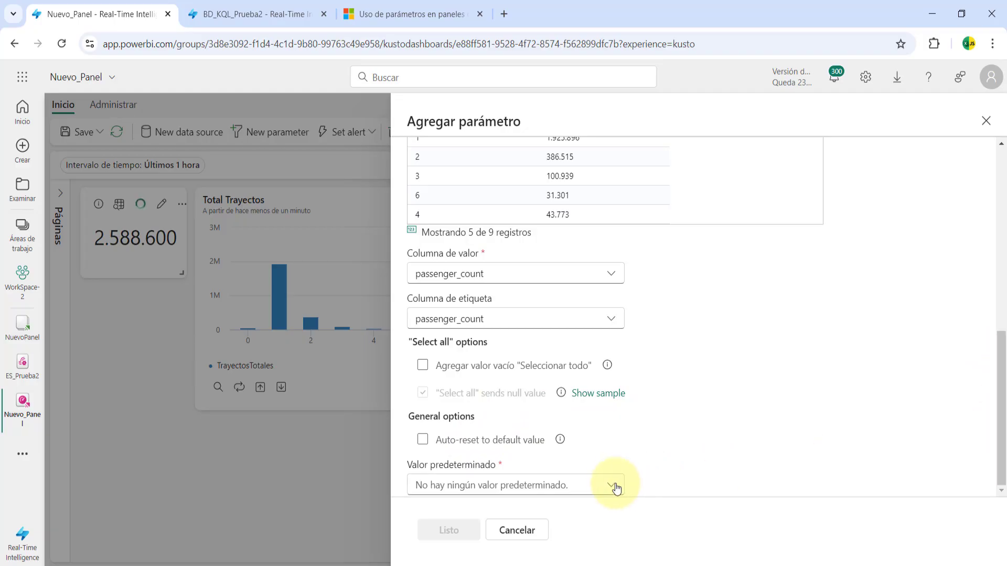
pyautogui.click(609, 484)
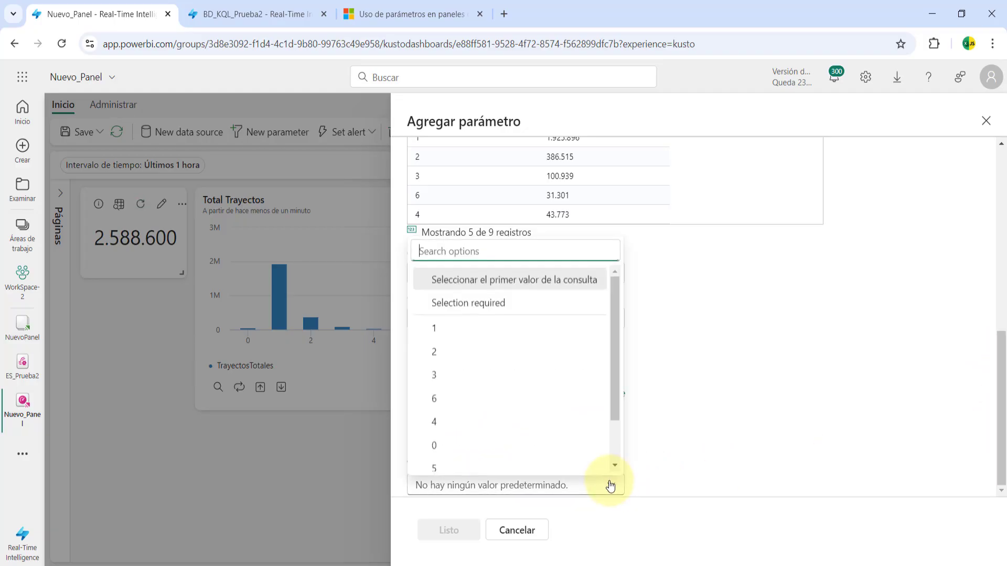
pyautogui.click(439, 329)
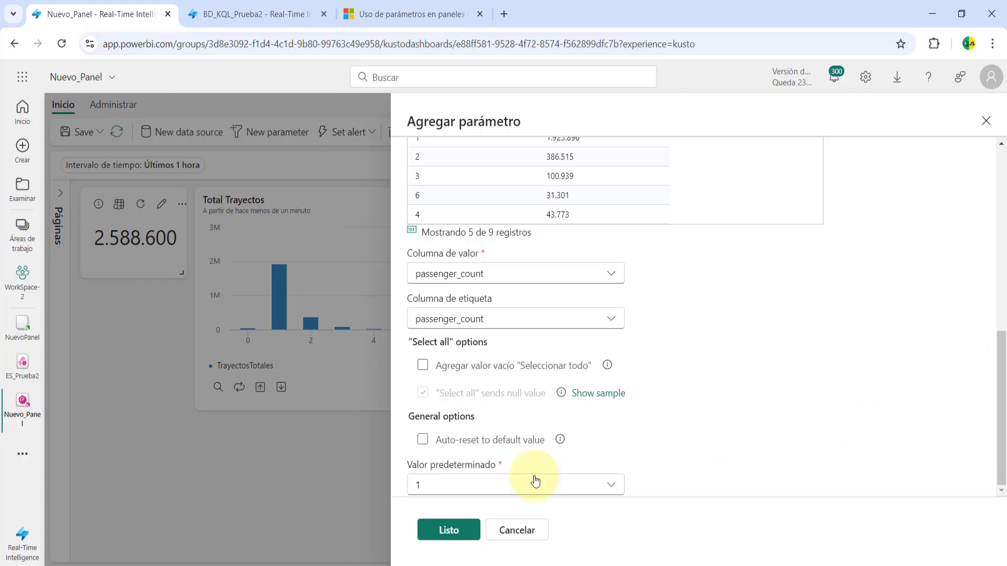
pyautogui.click(449, 530)
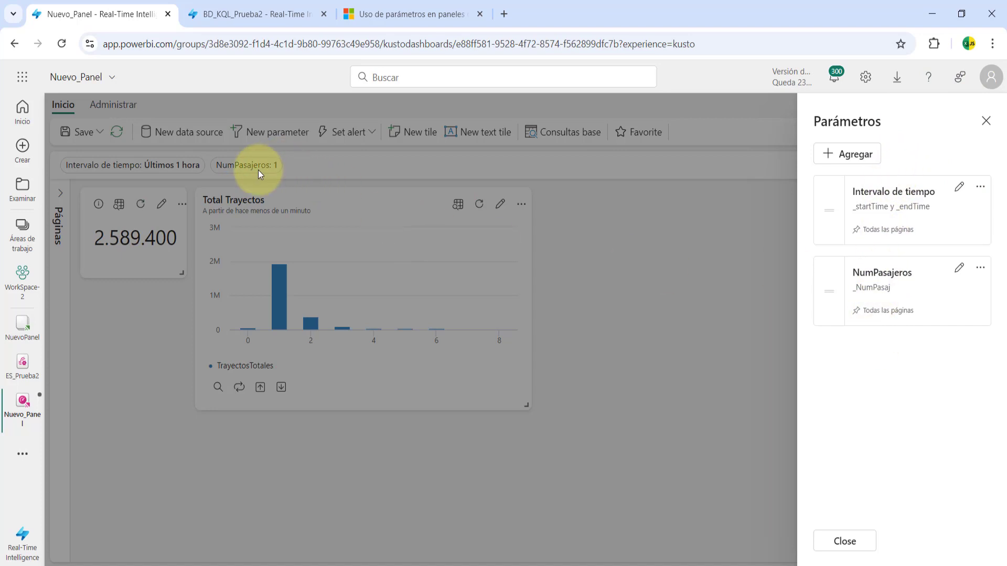
pyautogui.click(987, 121)
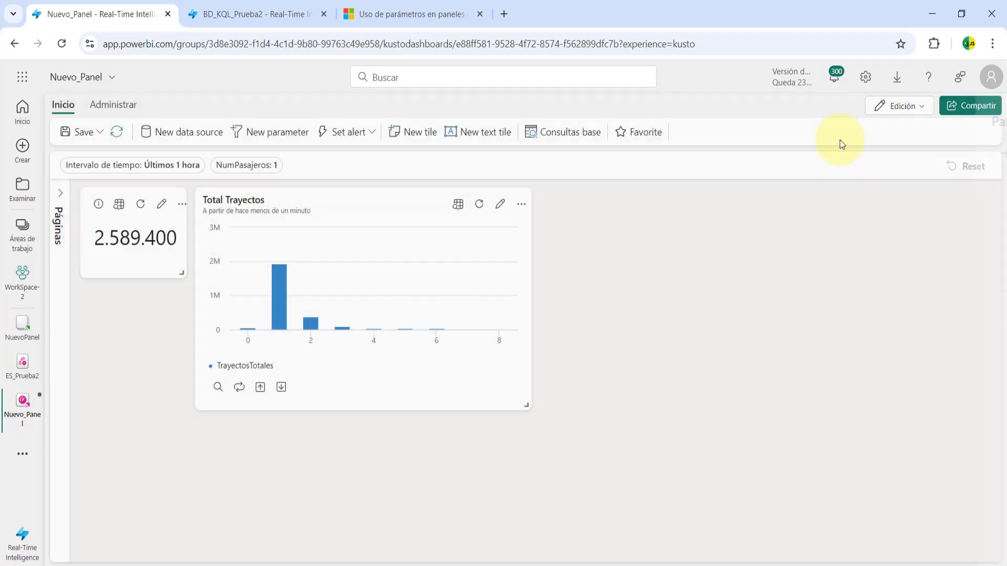
# - Try the NumPasajeros filter on the dashboard with the value 0 and finally with 6
pyautogui.click(251, 165)
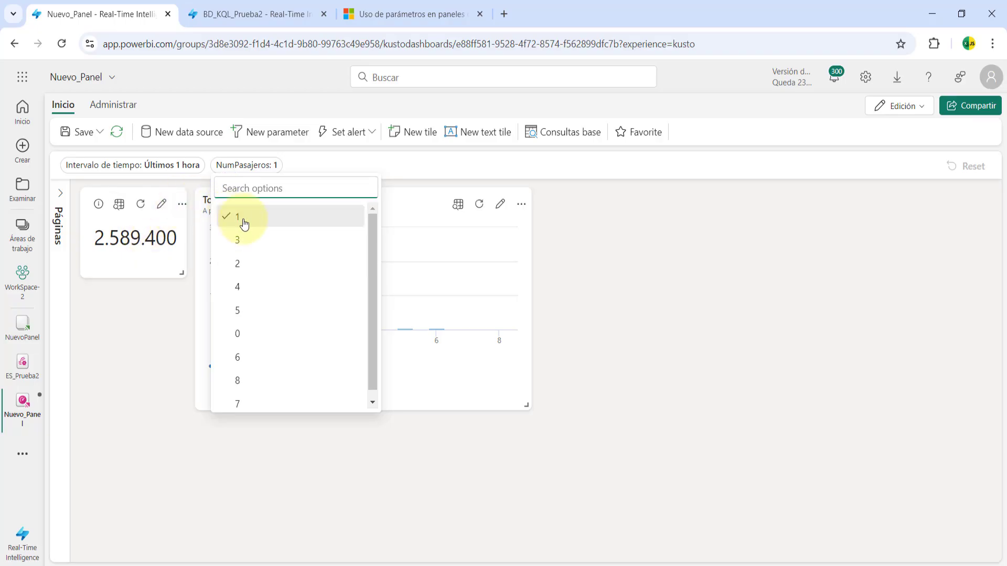
pyautogui.click(247, 241)
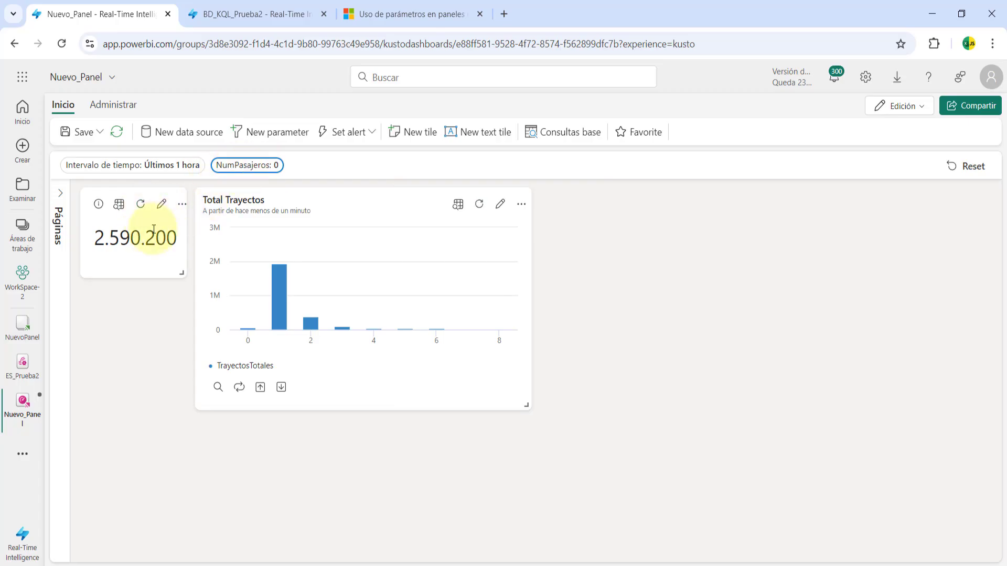
pyautogui.click(239, 171)
pyautogui.rightClick(232, 361)
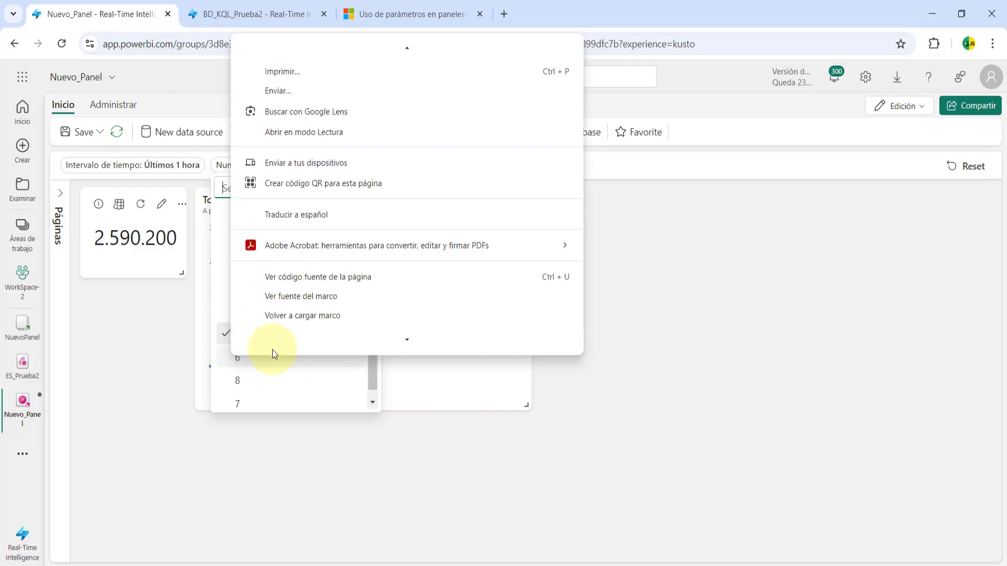
pyautogui.click(245, 361)
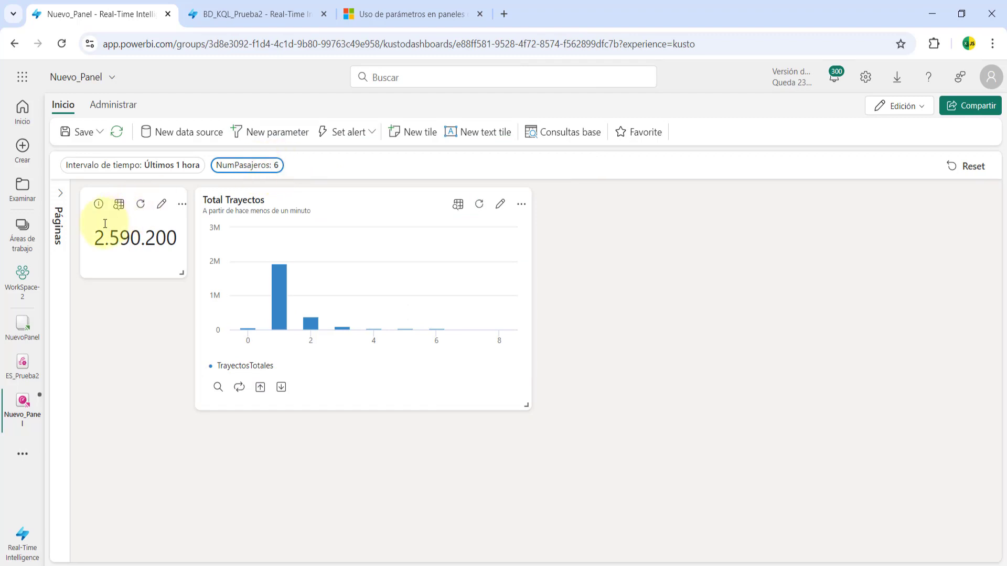
# - Add the line "| where passenger_count == _NumPasaj" before the count in the Número Filas tile's query and apply the changes
pyautogui.click(161, 209)
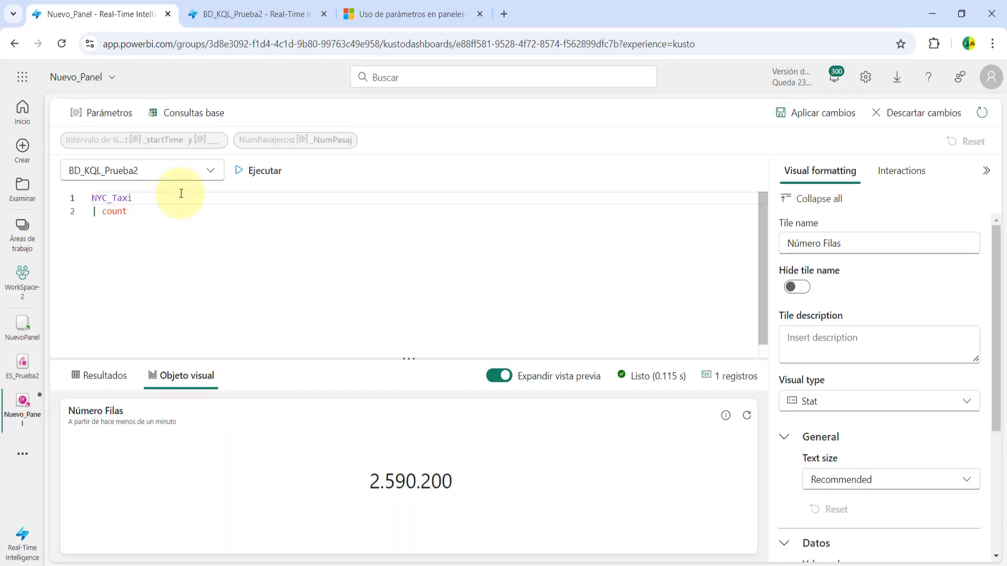
pyautogui.press('Return')
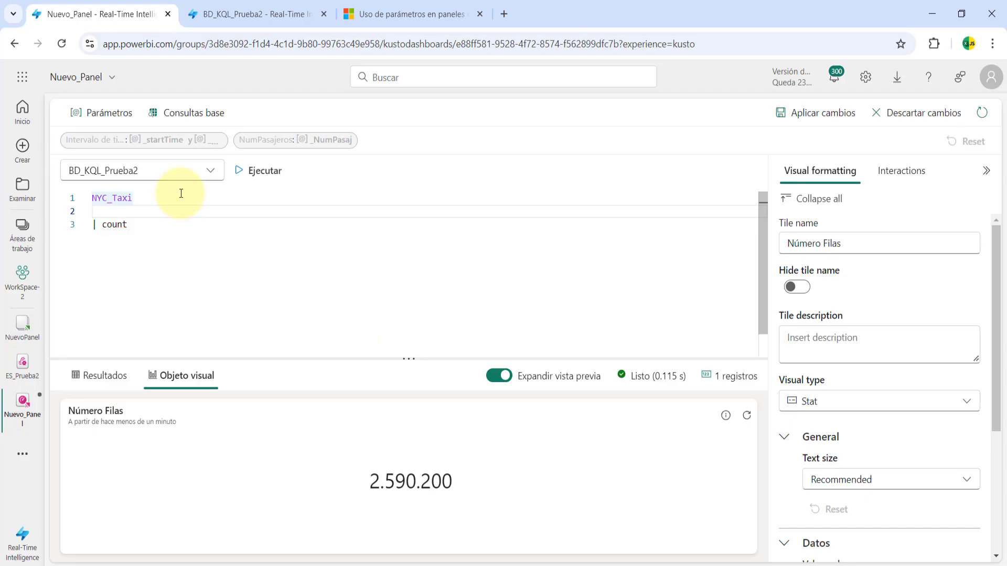
pyautogui.write('| pa')
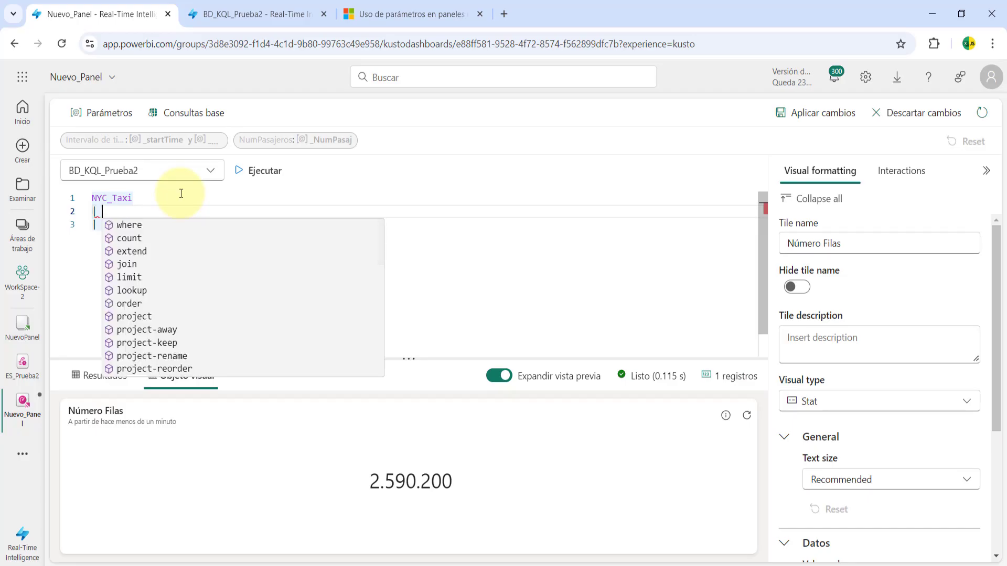
pyautogui.write('g')
pyautogui.write('w')
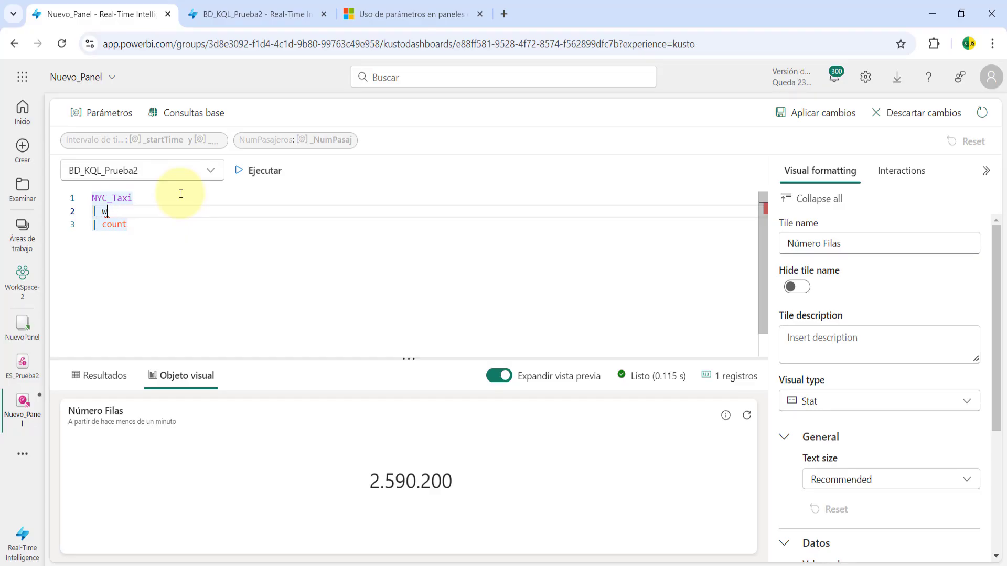
pyautogui.write('here ')
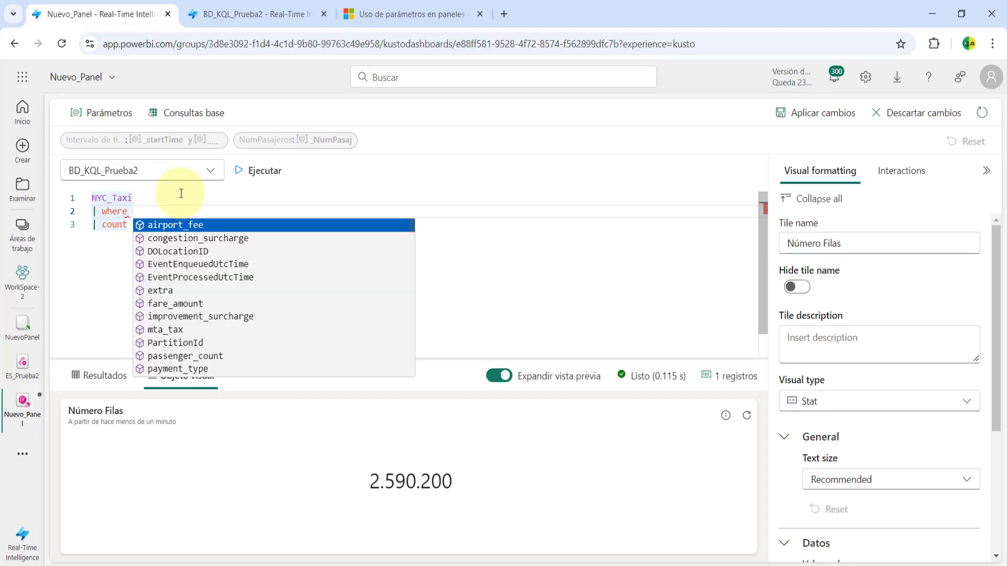
pyautogui.write('passenger_count ')
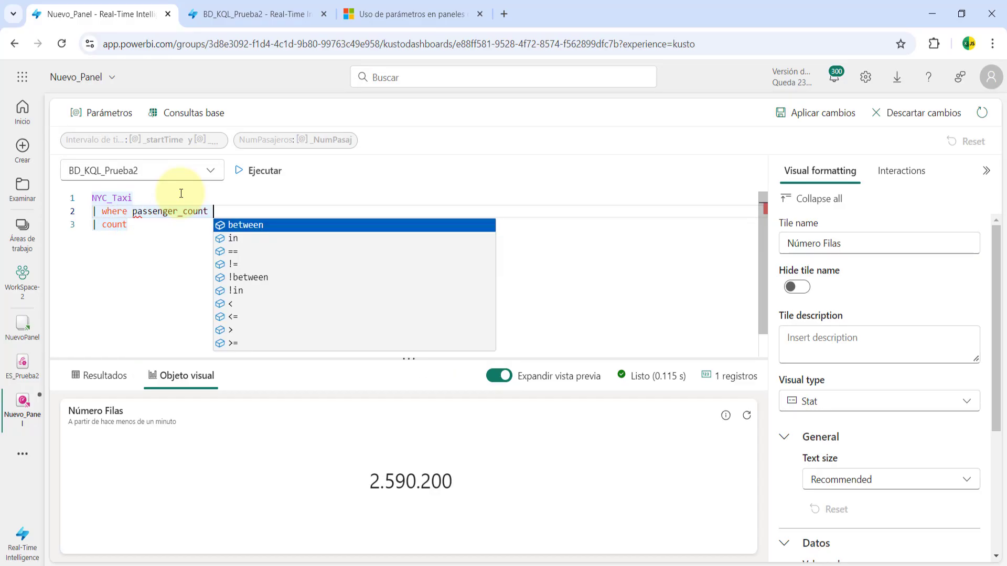
pyautogui.write('== _')
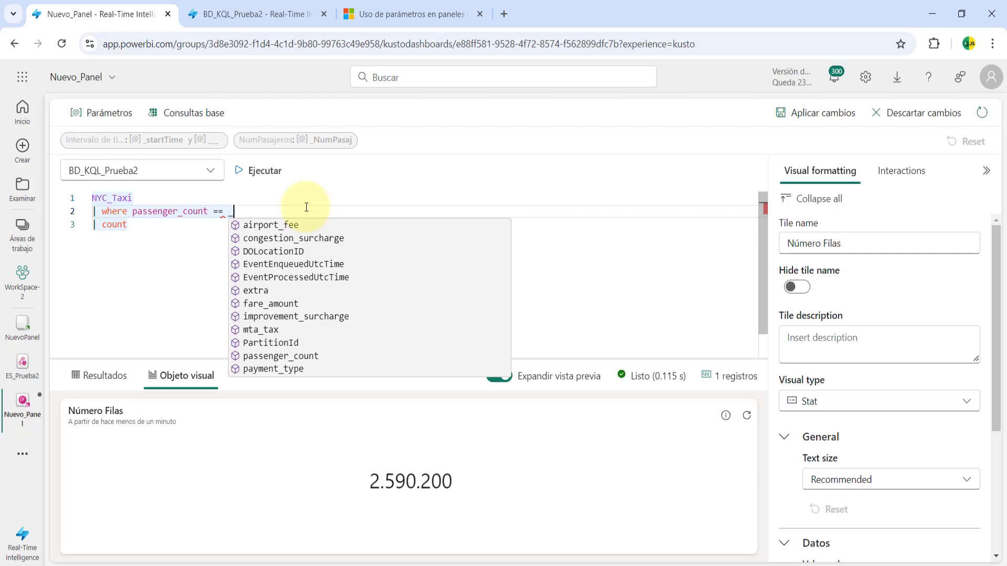
pyautogui.hotkey('ctrl', 'space')
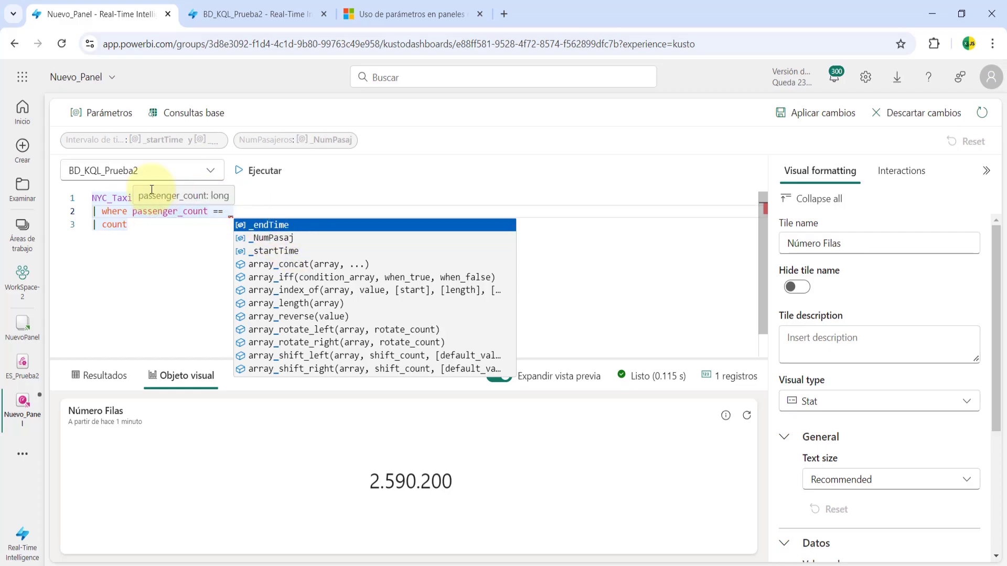
pyautogui.click(287, 240)
pyautogui.click(286, 237)
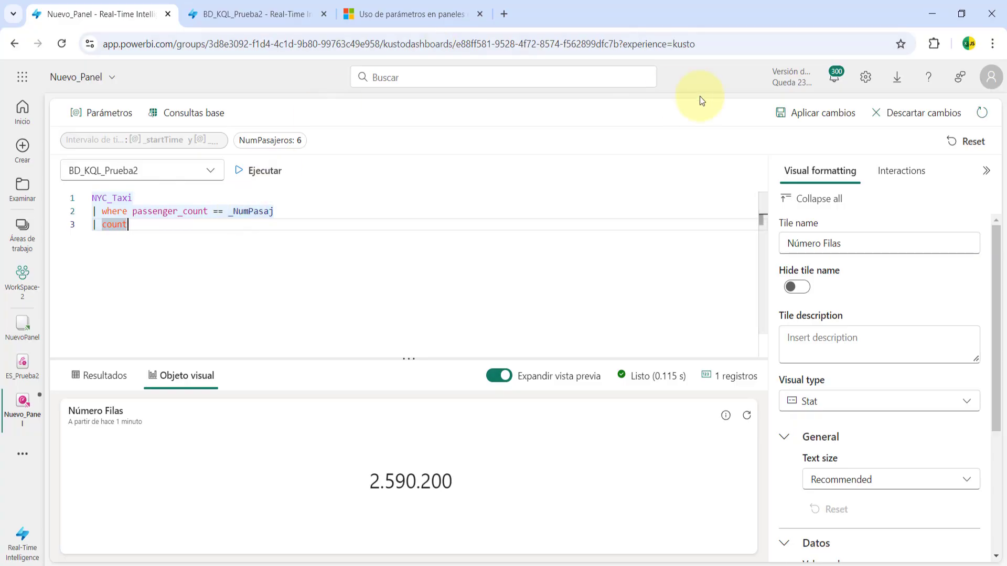
pyautogui.click(839, 118)
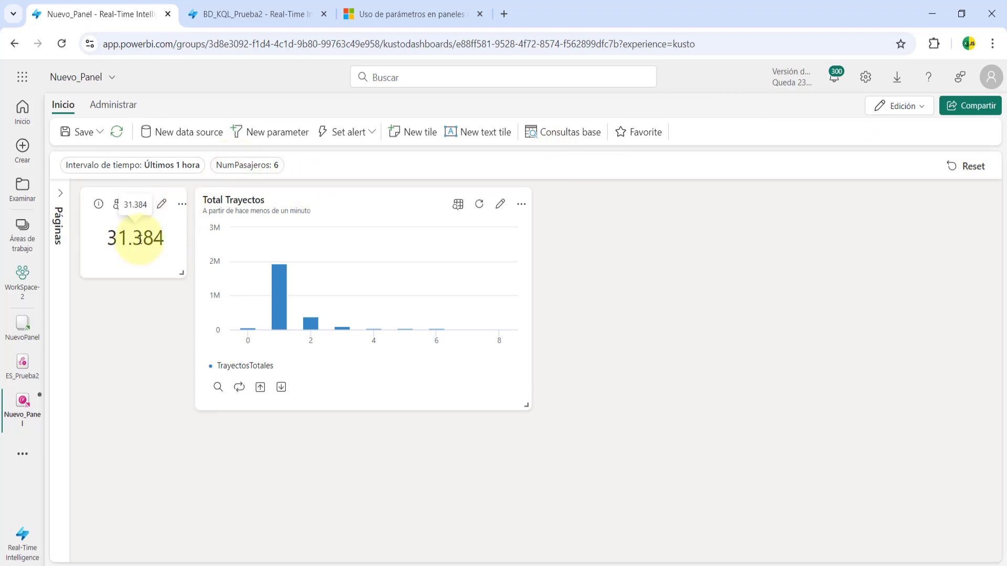
# - Test the NumPasajeros filter on the dashboard with the value 3 and finally with 1
pyautogui.click(262, 166)
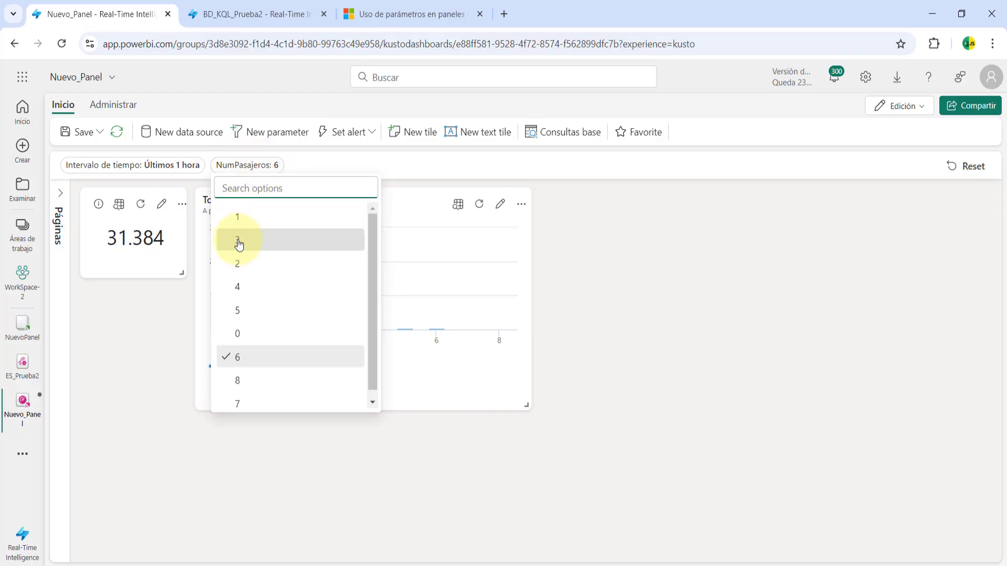
pyautogui.click(240, 241)
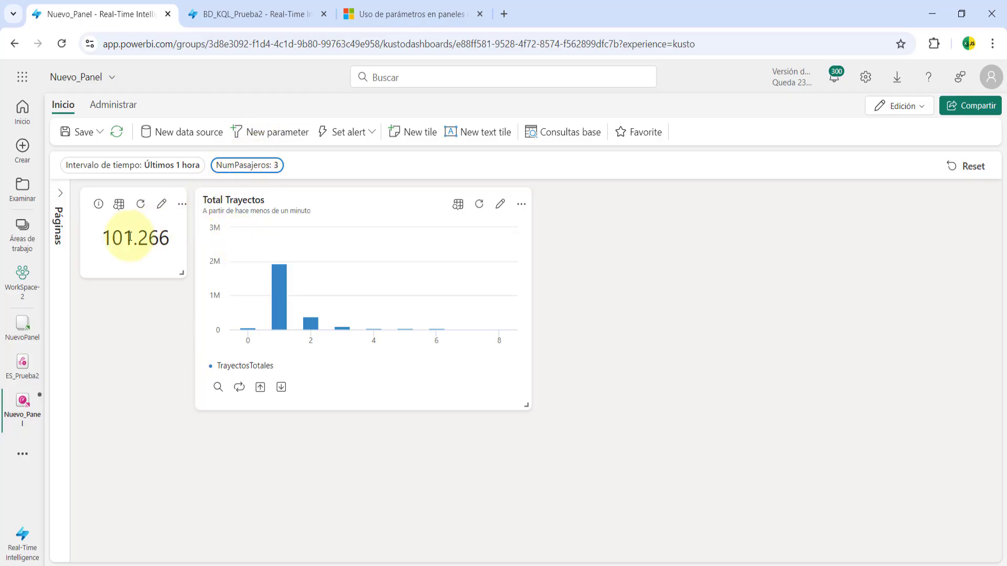
pyautogui.click(260, 166)
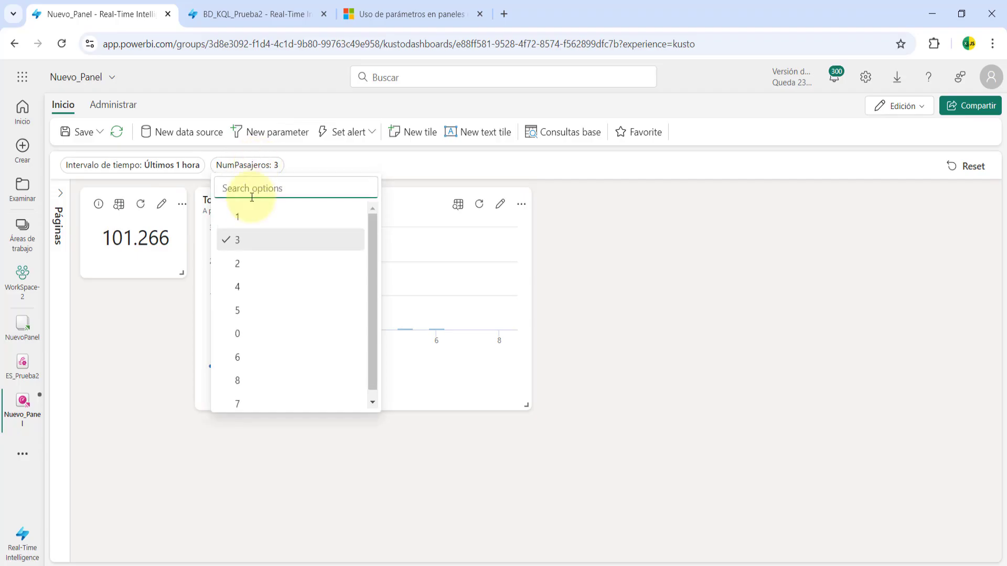
pyautogui.click(248, 219)
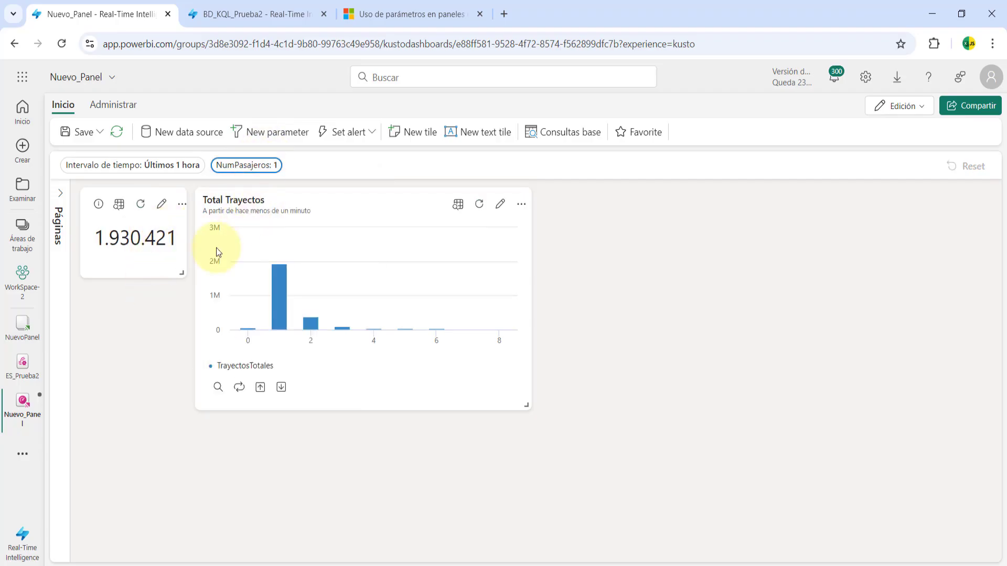
pyautogui.moveTo(289, 285)
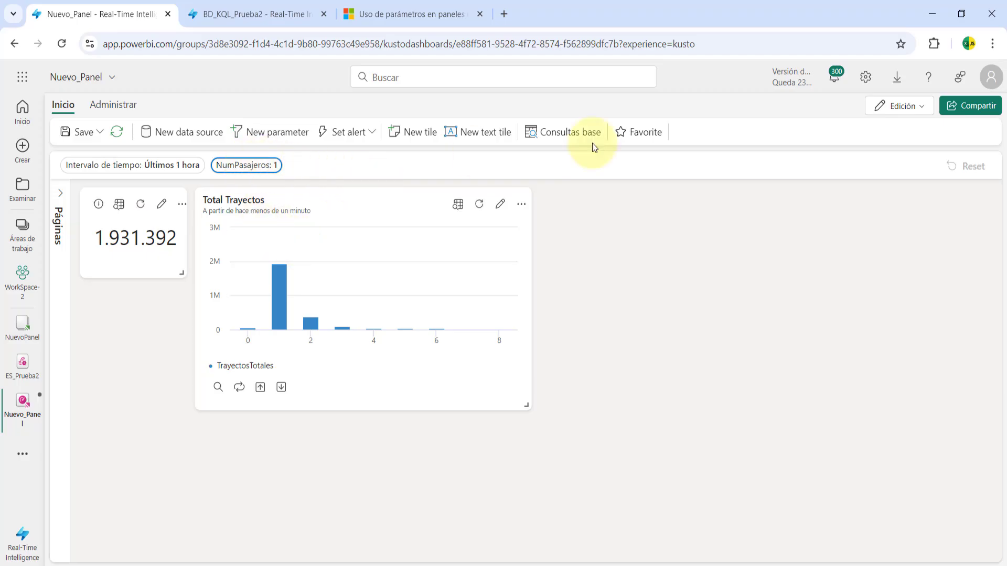
# - Examine the parameter types available for a new parameter, discard the unsaved parameter and return to the dashboard
pyautogui.click(265, 138)
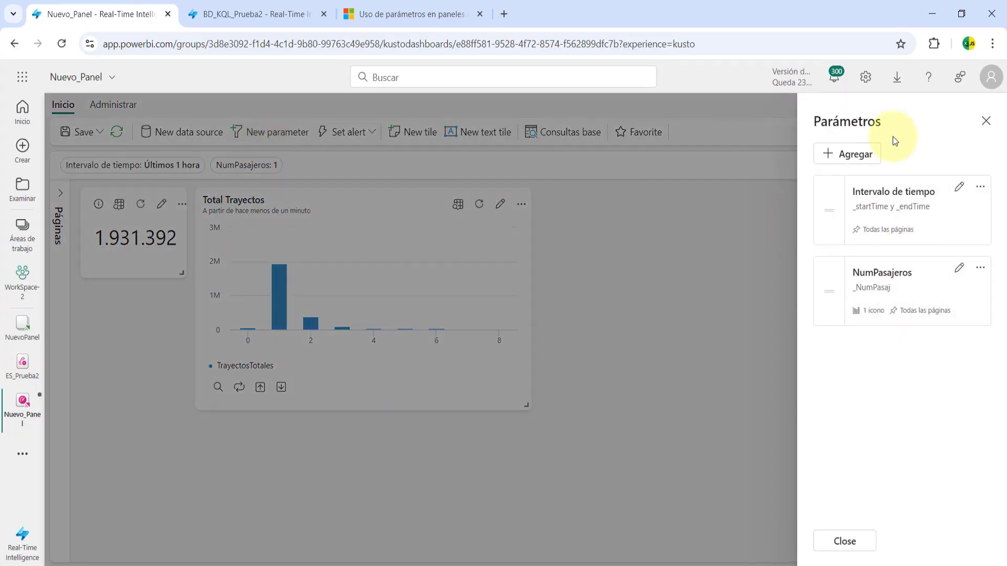
pyautogui.click(864, 152)
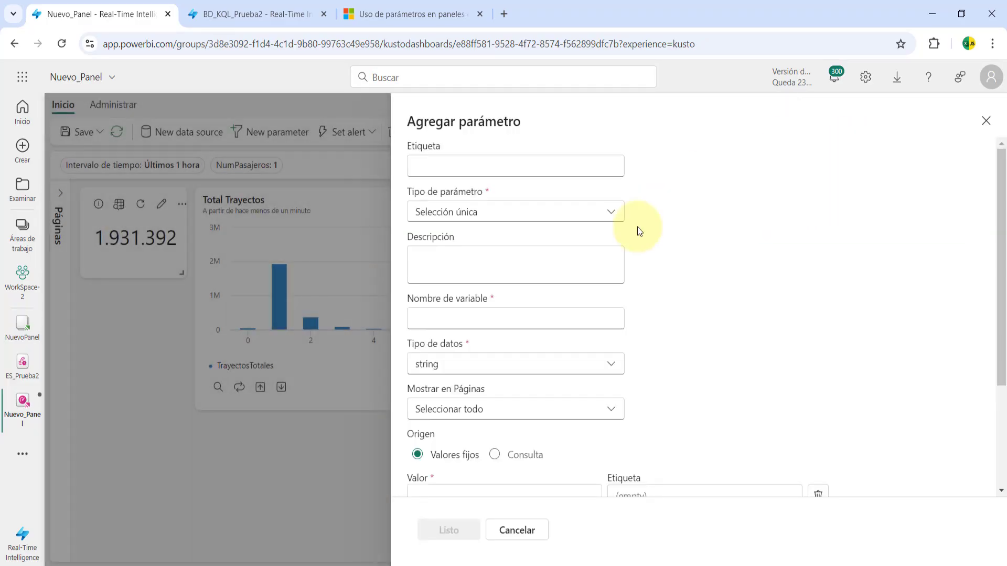
pyautogui.click(618, 218)
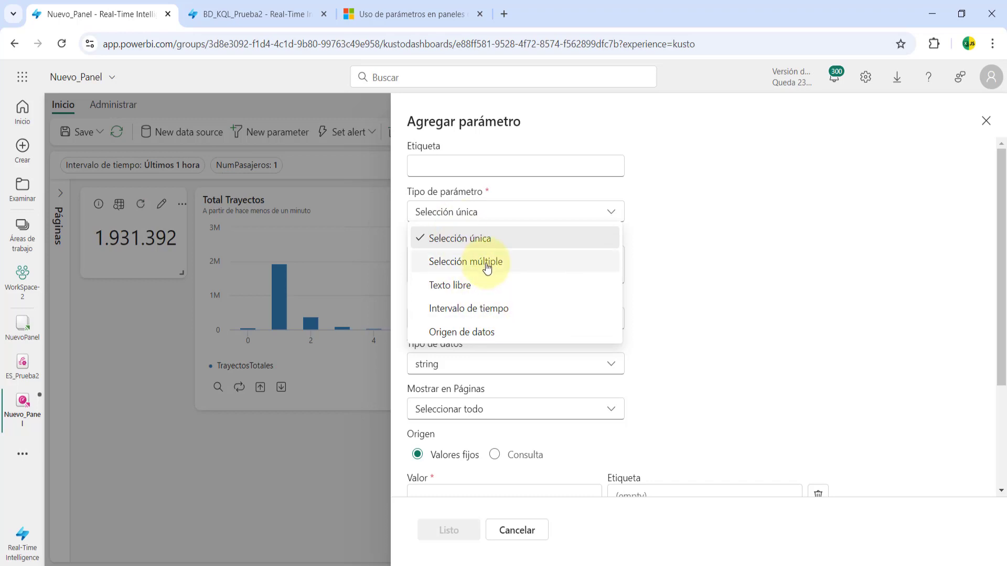
pyautogui.click(527, 347)
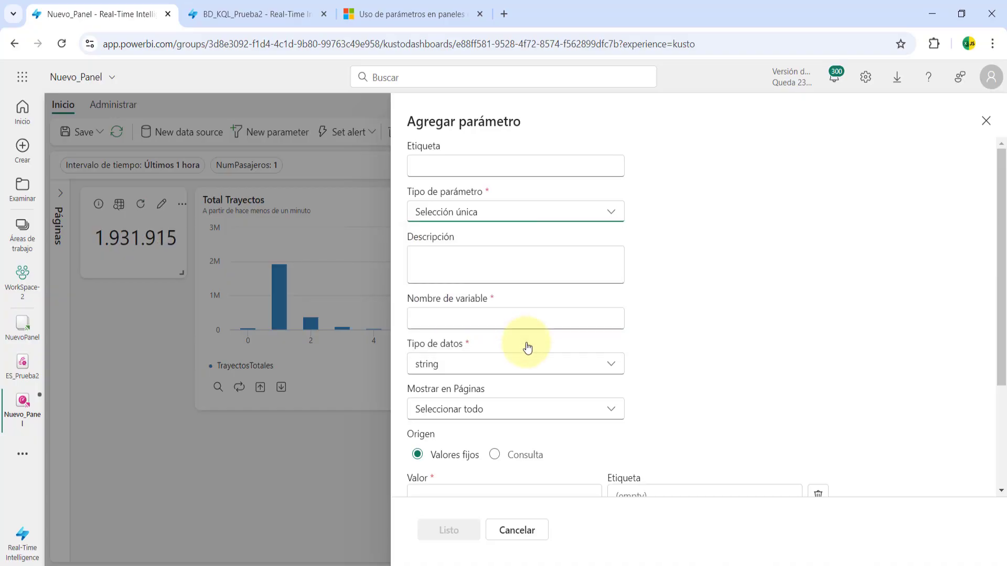
pyautogui.click(987, 123)
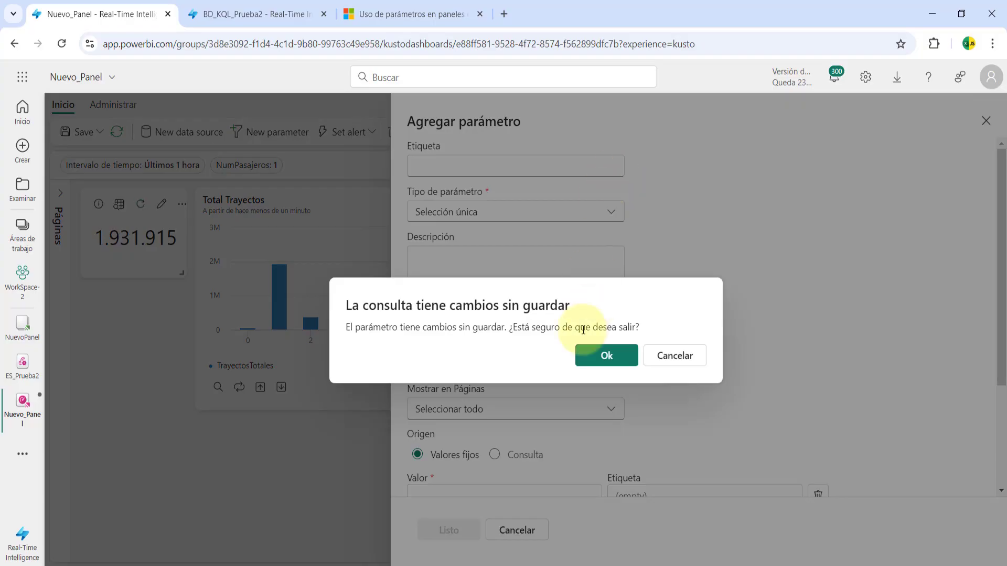
pyautogui.click(607, 357)
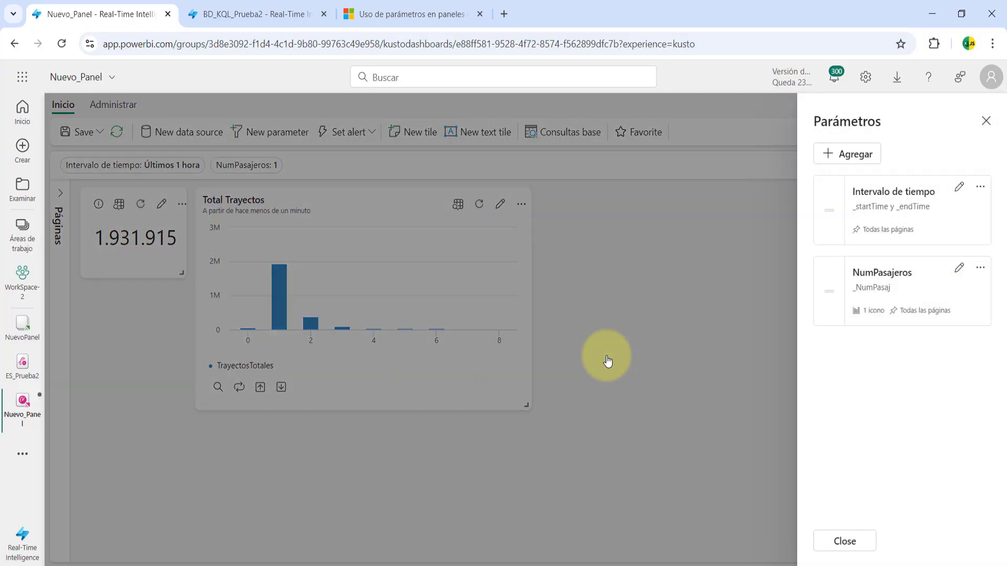
pyautogui.click(986, 123)
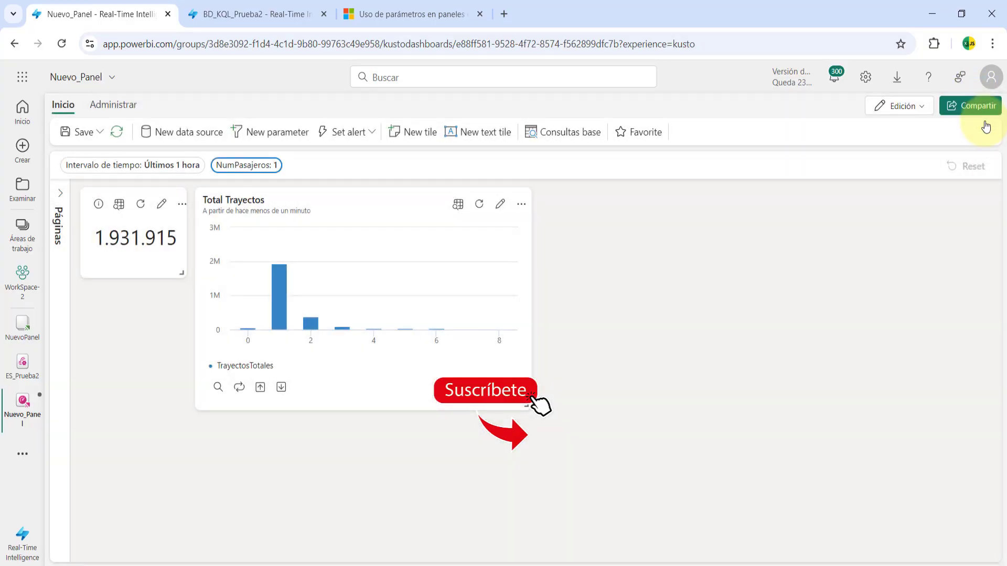